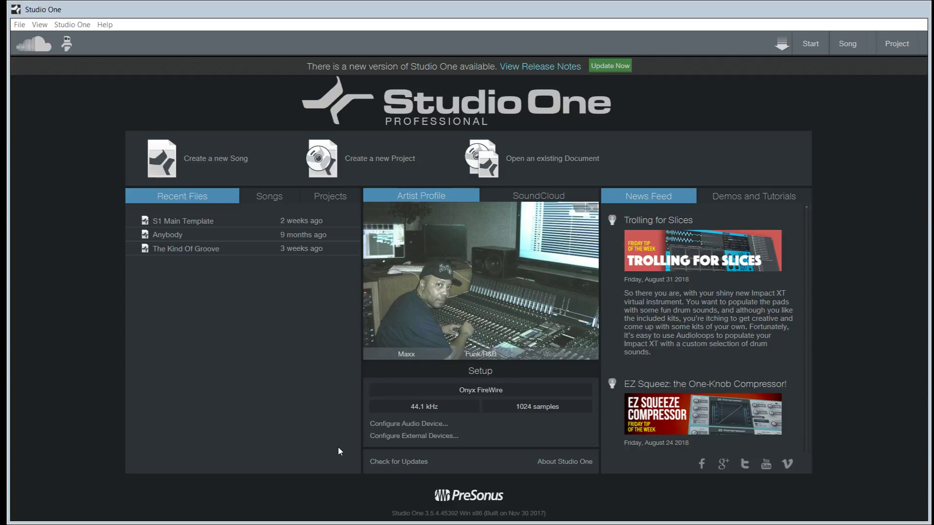
Step: Create an empty song titled with the artist's name followed by "Main Template", with a 7:00 min length and 120 BPM tempo
key(ctrl+n)
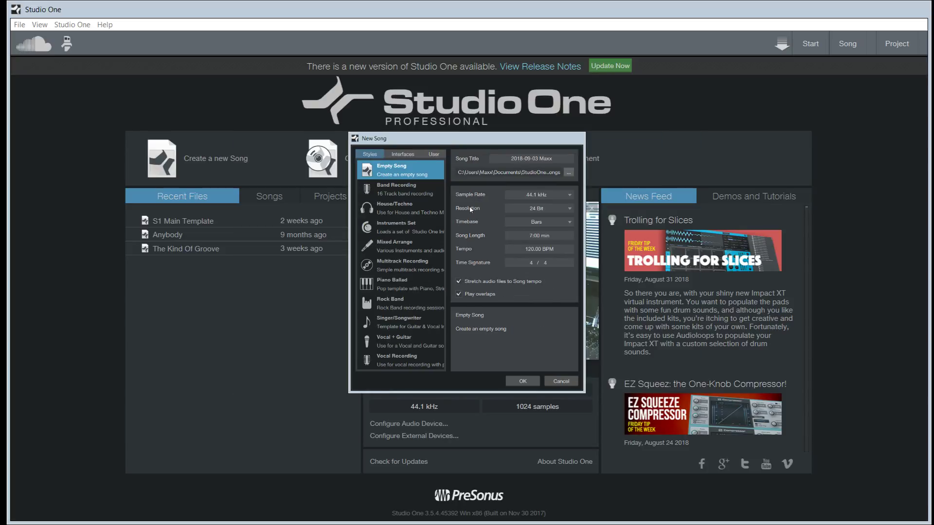
drag(483, 173, 503, 134)
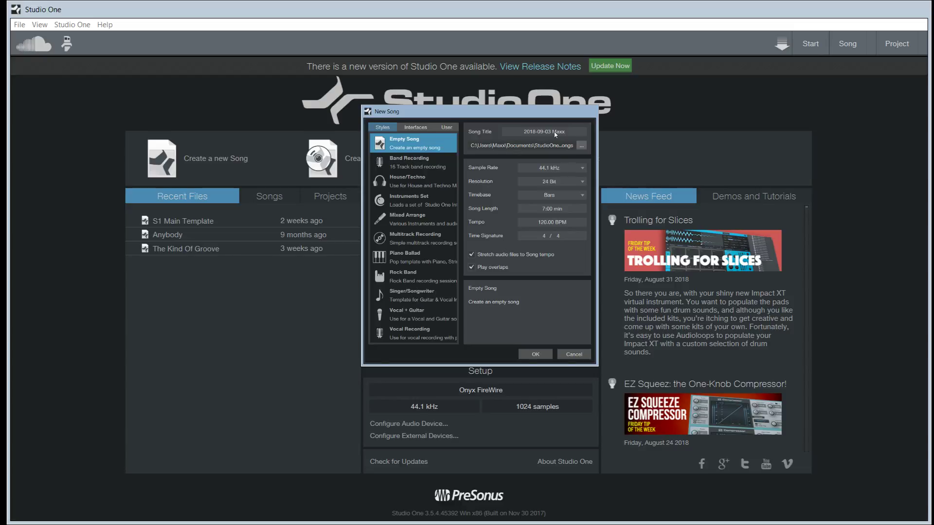
click(569, 132)
text(Ma)
text(xx)
text( main Te)
text(mplat)
text(M)
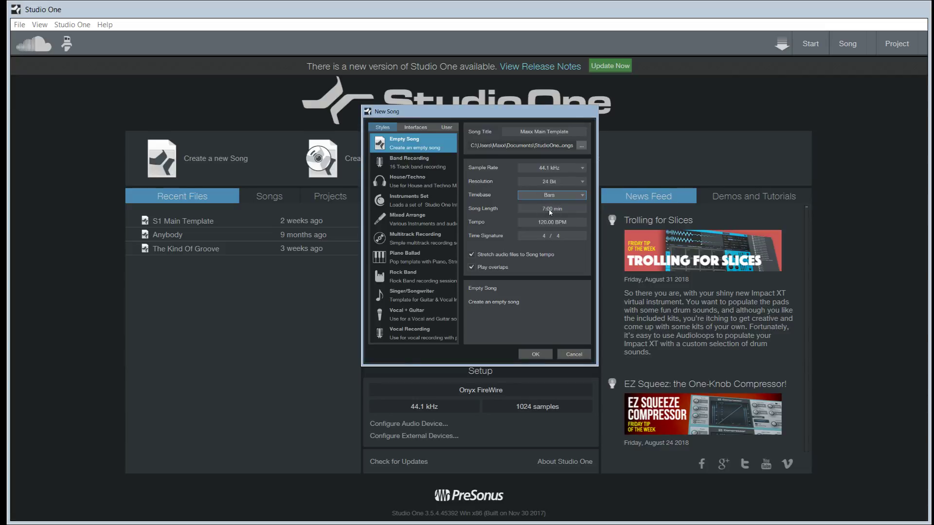
click(550, 210)
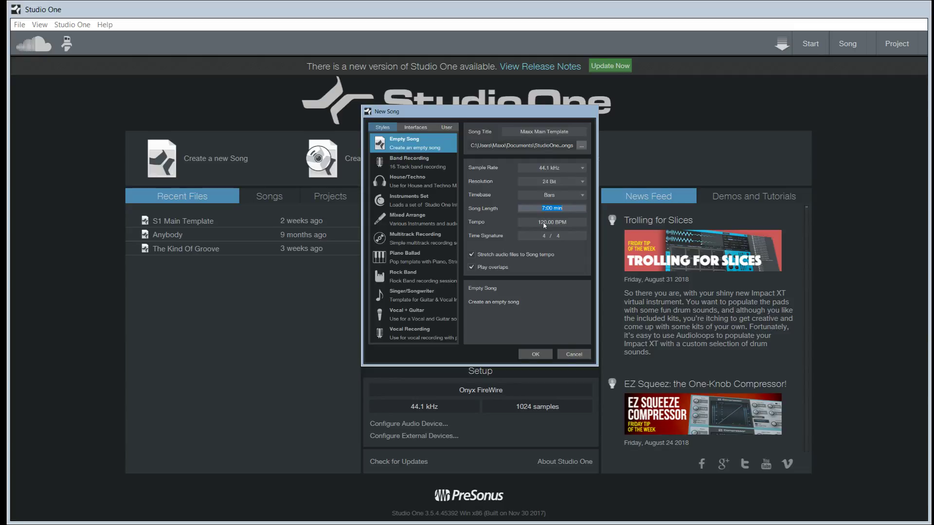
click(544, 222)
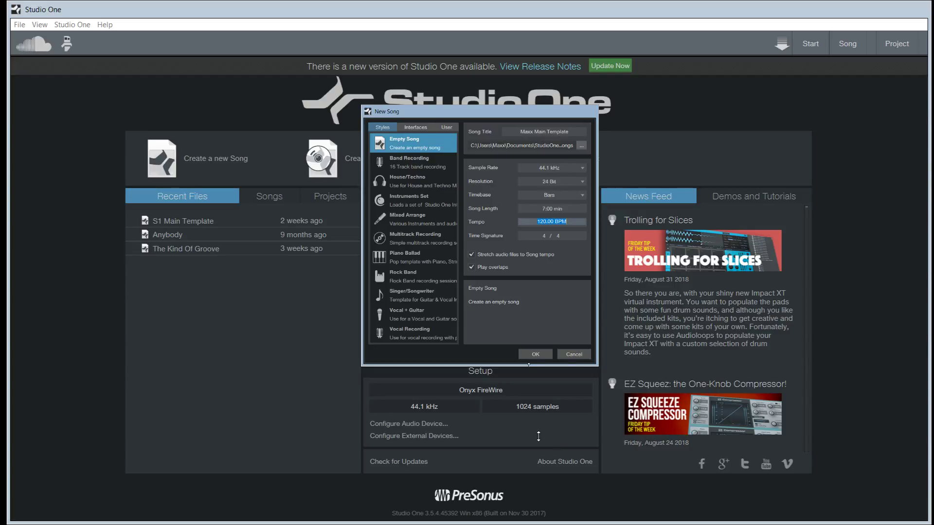
click(534, 355)
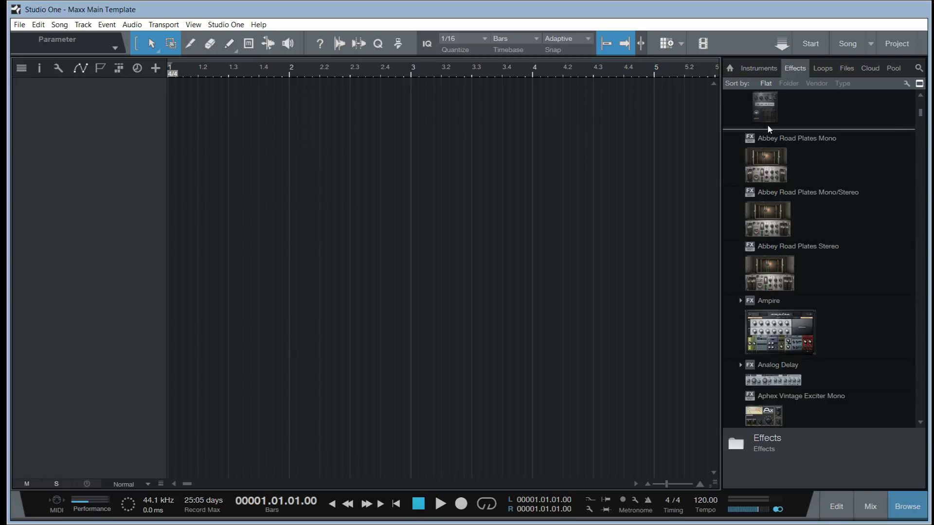
Step: Show the available instruments and add one orange instrument track named "Addictive Drums" with a new instrument output
click(759, 70)
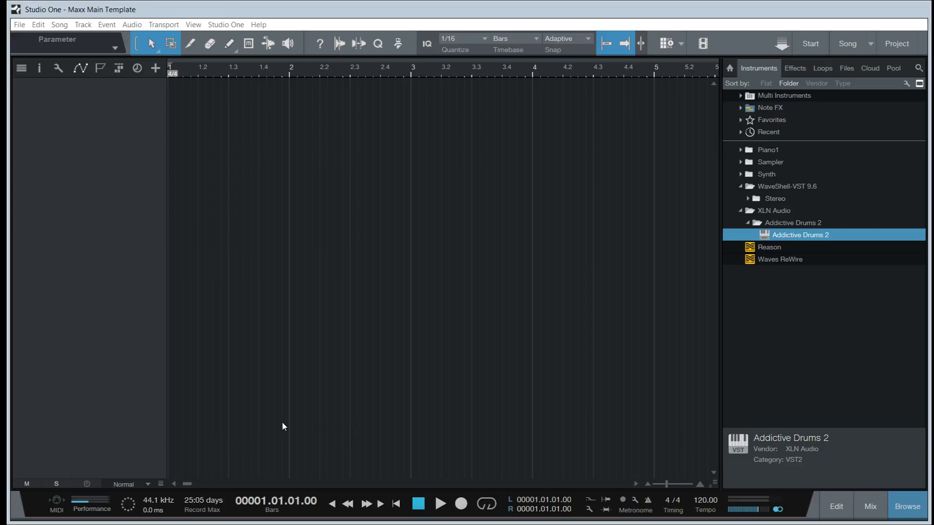
key(t)
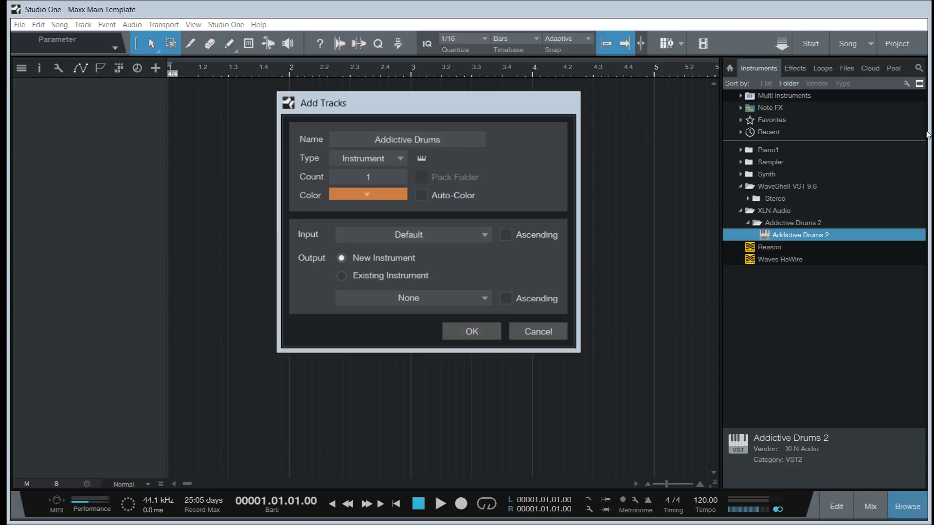
click(327, 126)
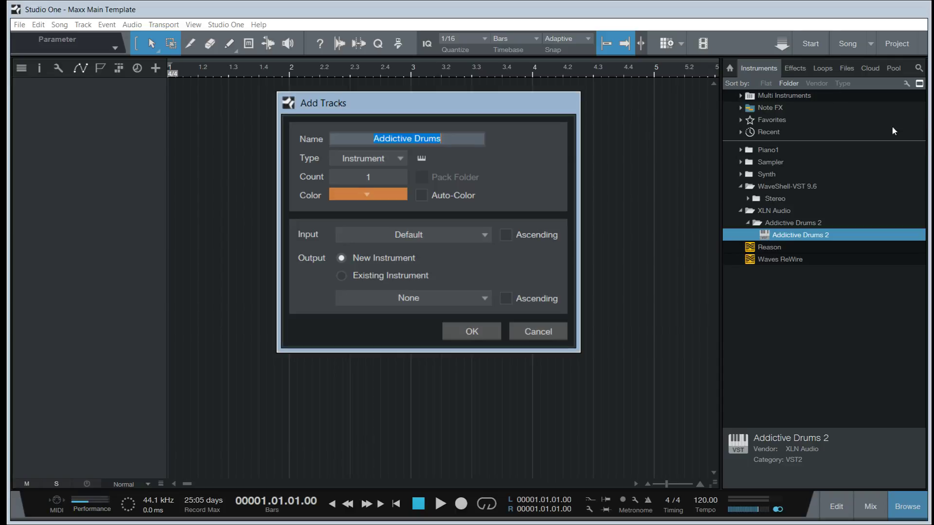
click(401, 159)
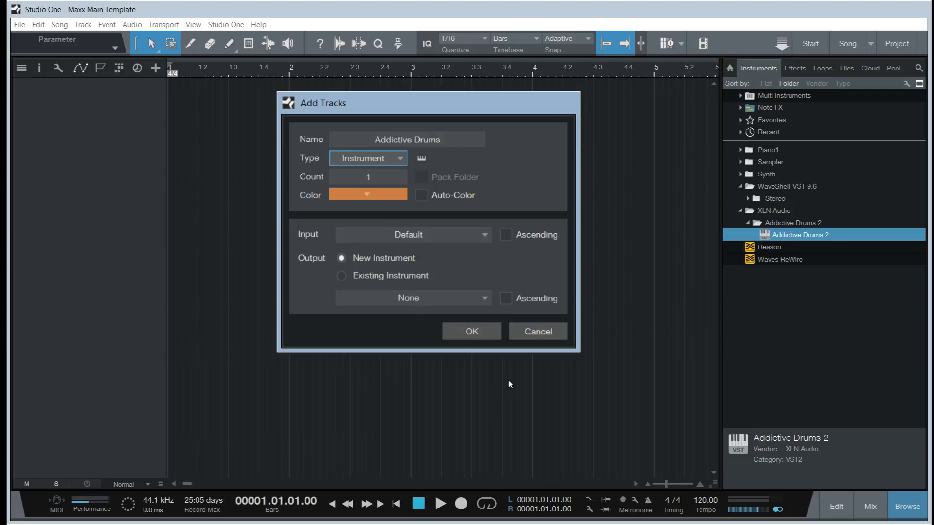
click(475, 337)
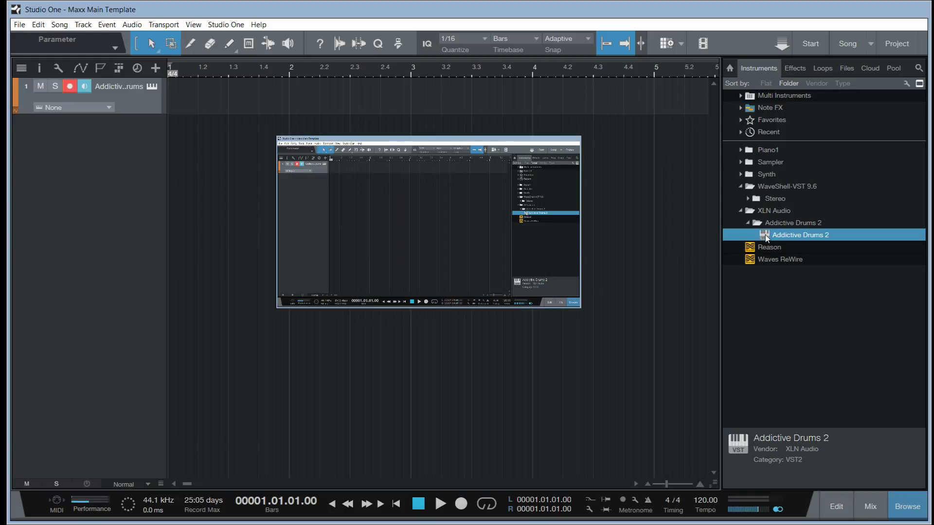
Step: Load Addictive Drums 2 onto the Addictive Drums track and enlarge its plug-in window over the arrangement
drag(765, 237, 149, 90)
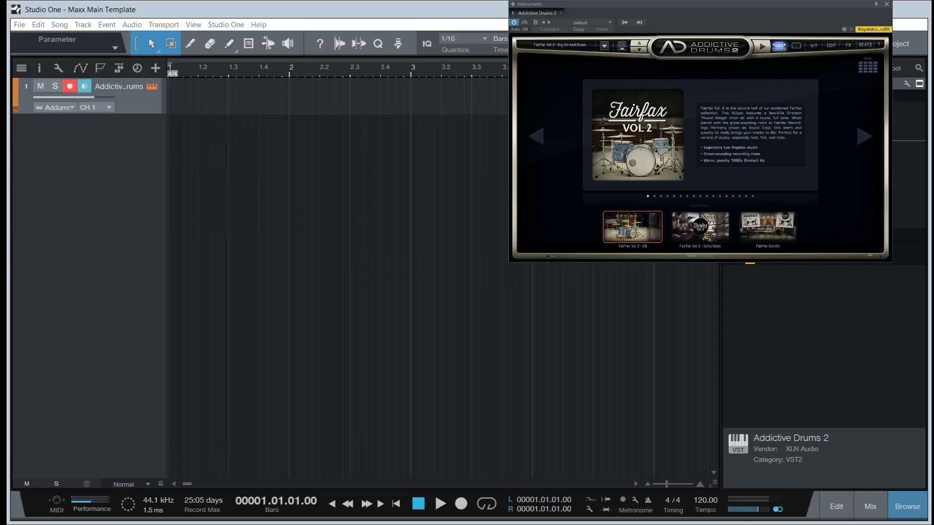
drag(642, 30, 304, 97)
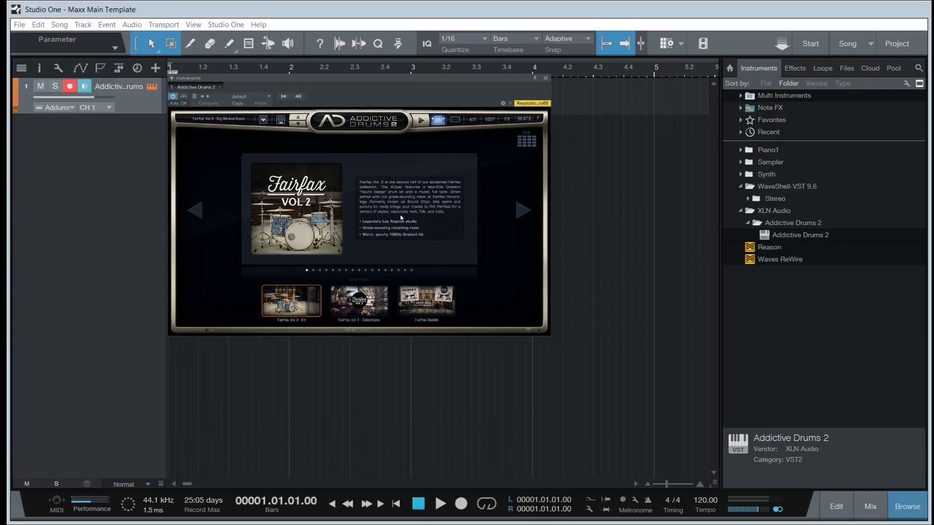
drag(554, 303, 607, 358)
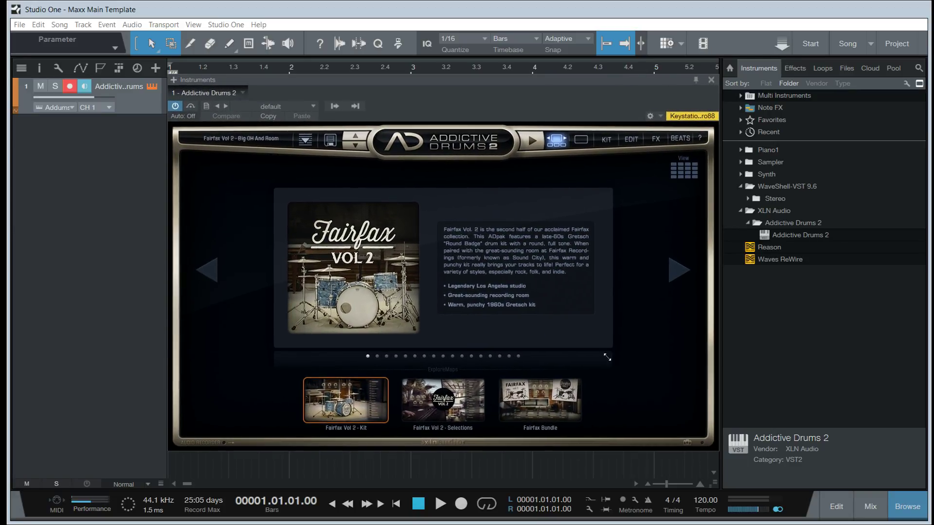
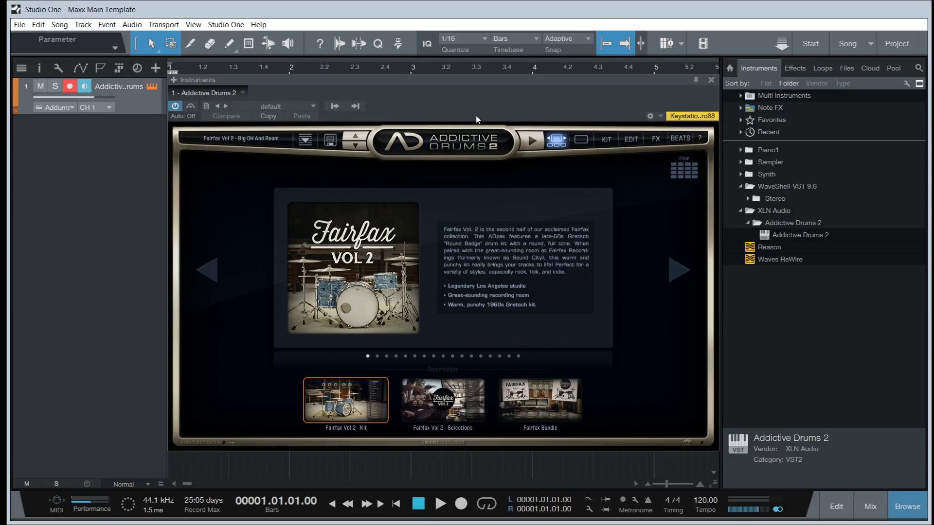
Step: Show the mixer in place of the browser, then shrink the Addictive Drums 2 window and move it off the first channels
click(900, 506)
click(870, 507)
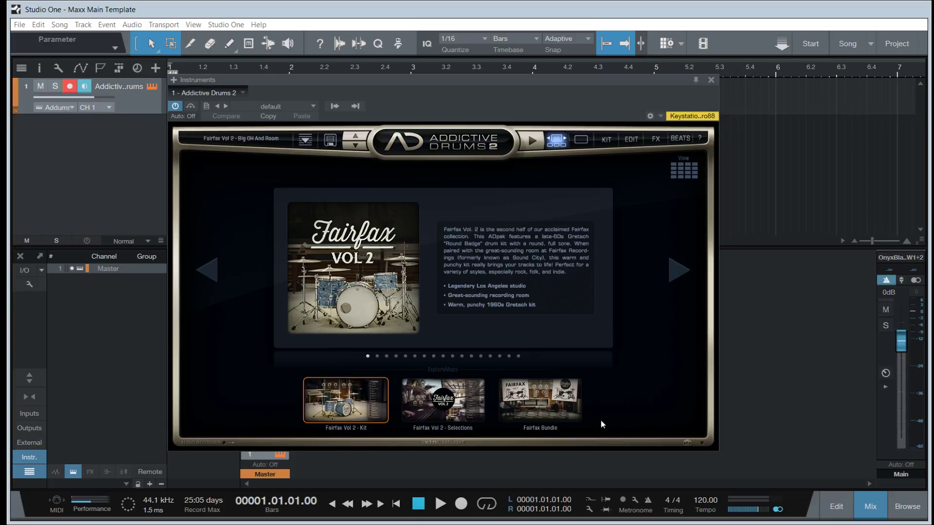
drag(598, 419, 424, 235)
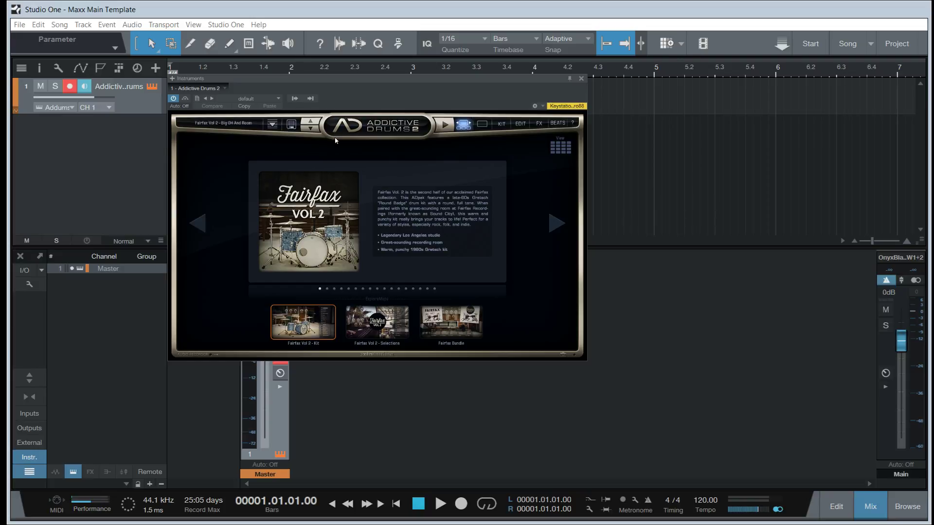
drag(351, 137, 748, 136)
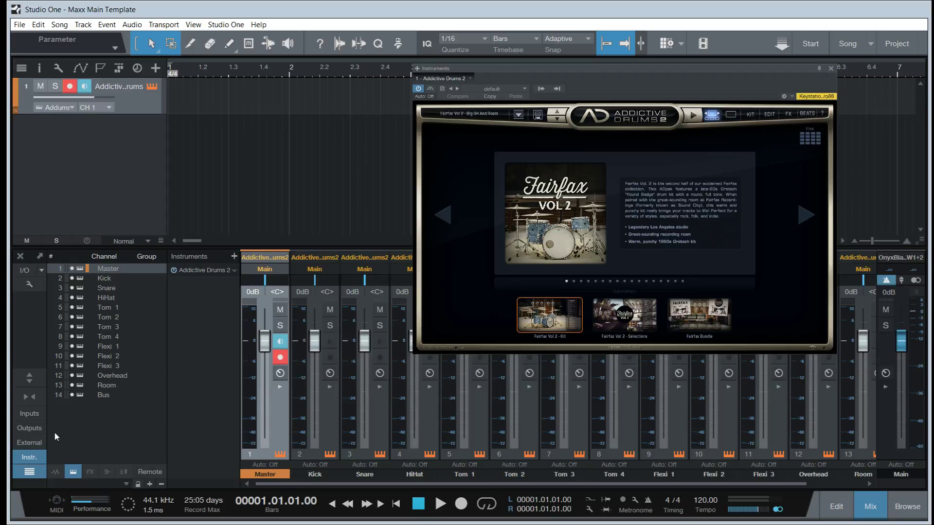
Step: Hide the channel list and the instruments list in the mixer to make room for the drum channels
click(30, 472)
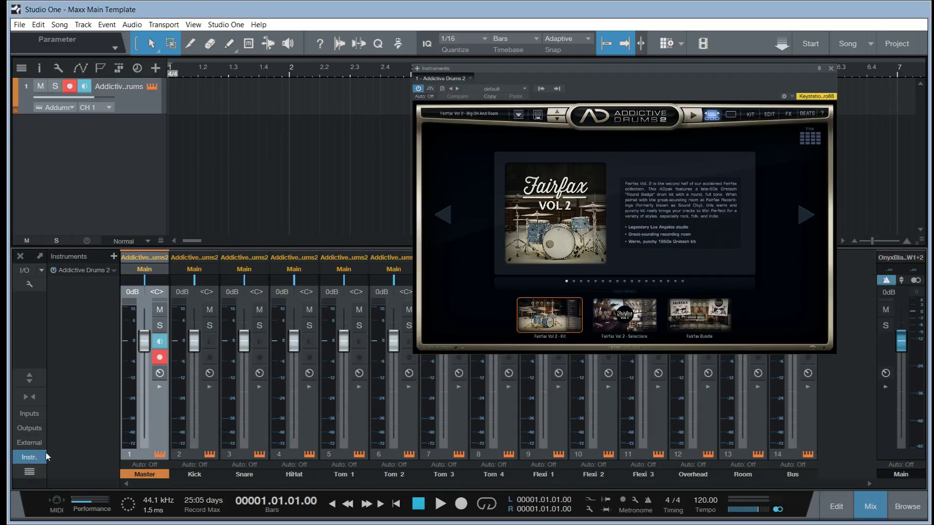
click(27, 458)
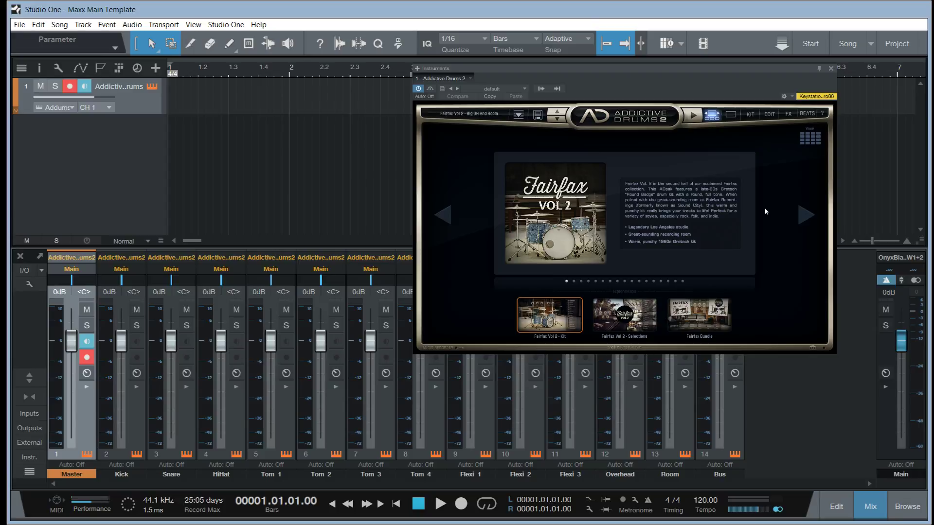
Step: Page through the Addictive Drums 2 kit library from Fairfax Vol. 1 to Studio Rock, examining each kit's description
click(806, 215)
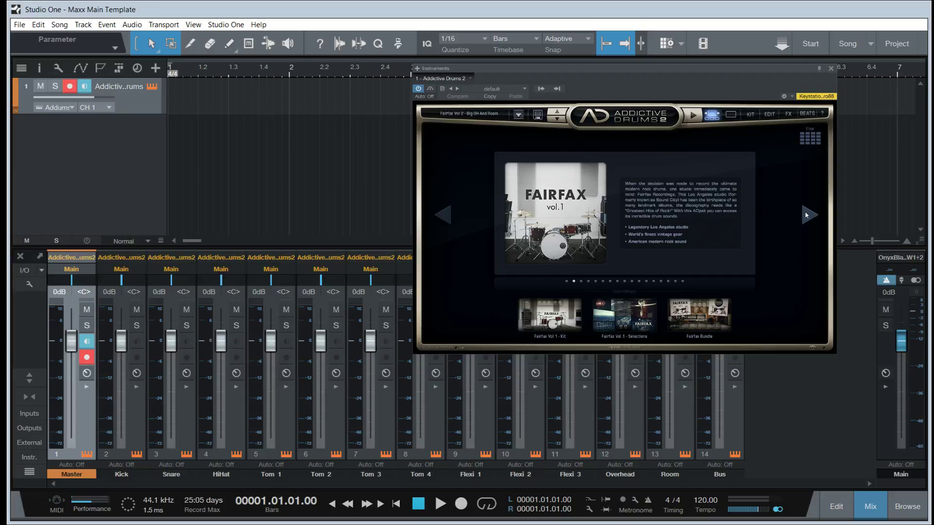
click(806, 215)
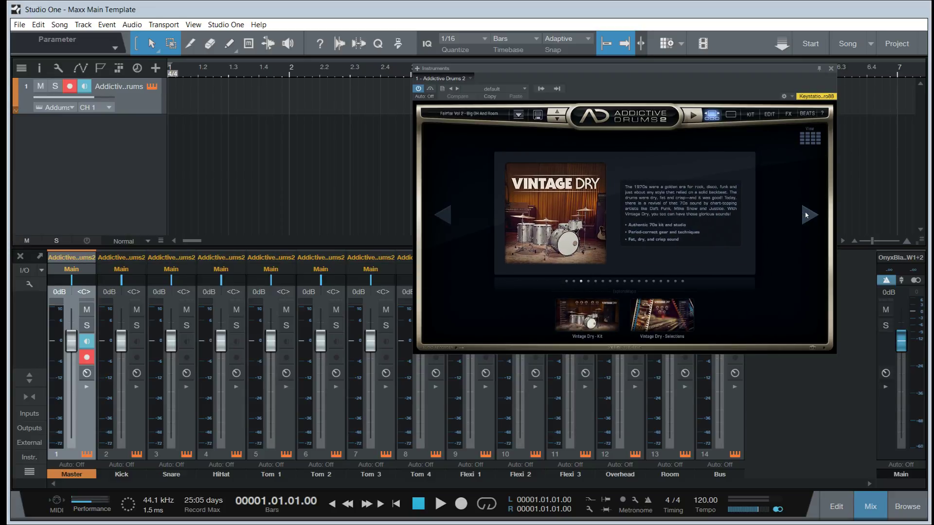
click(806, 215)
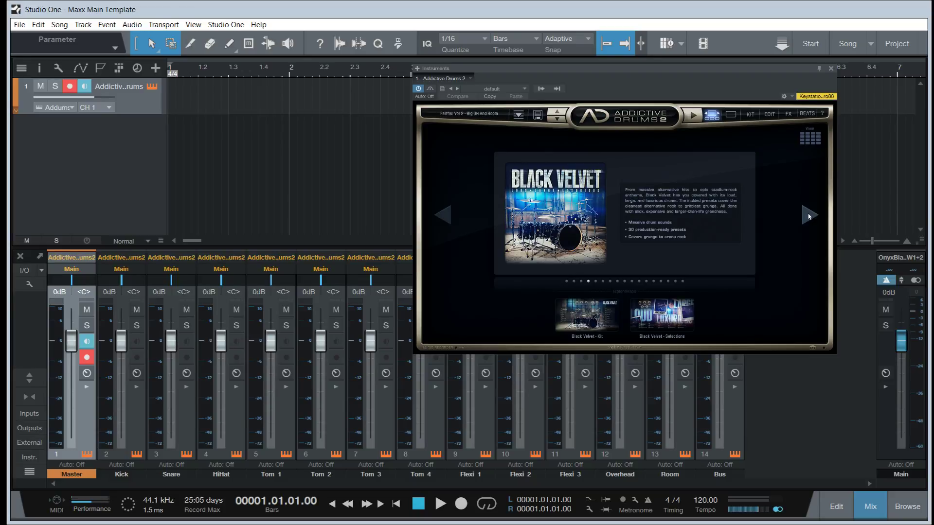
click(809, 215)
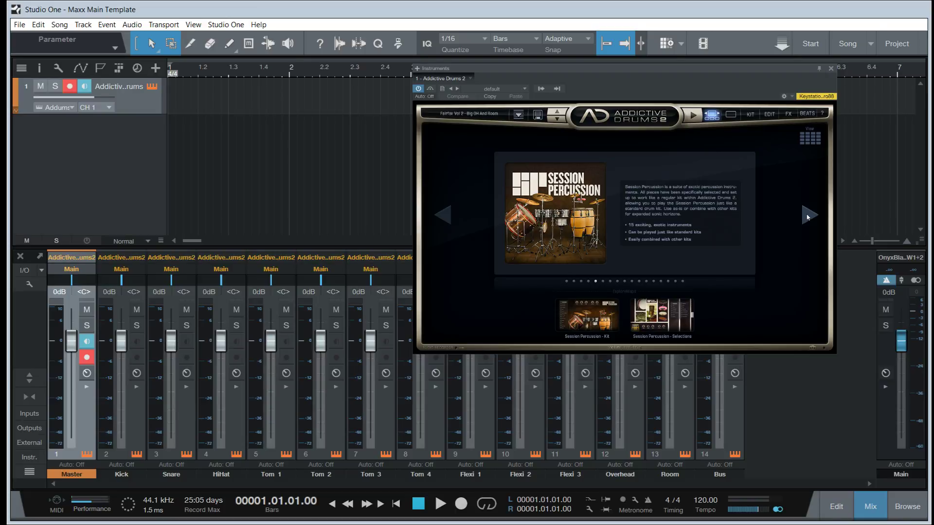
click(808, 216)
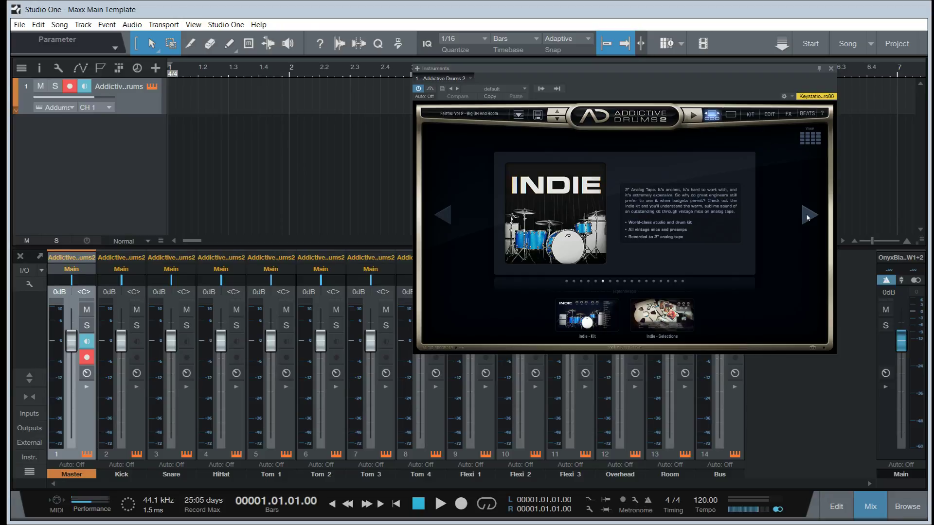
click(808, 217)
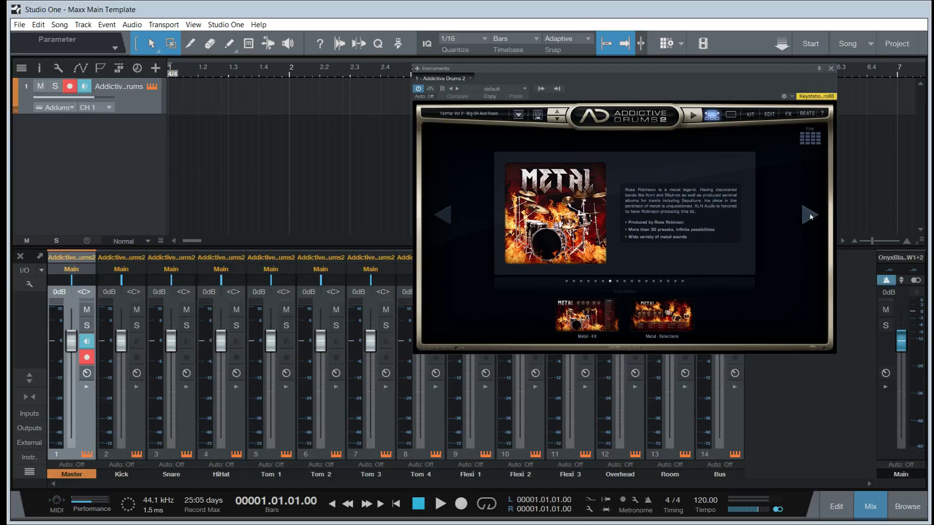
click(809, 217)
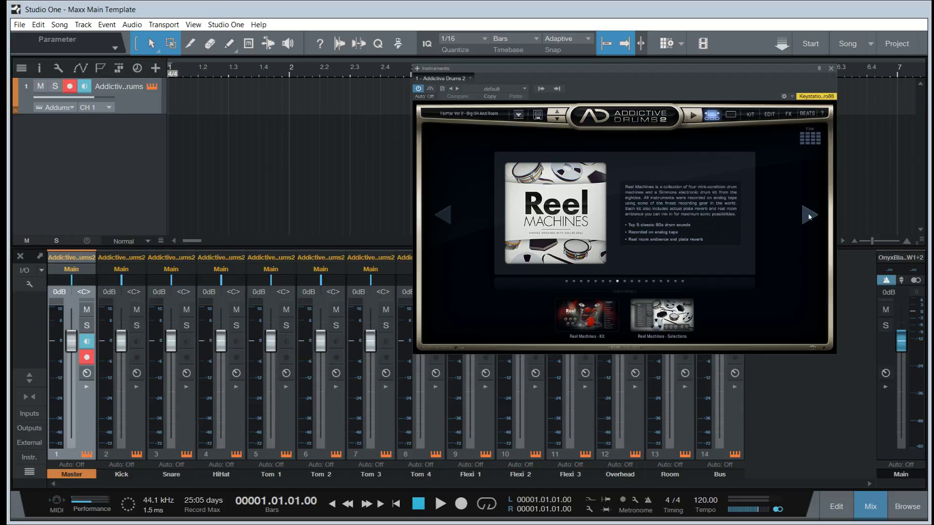
click(809, 216)
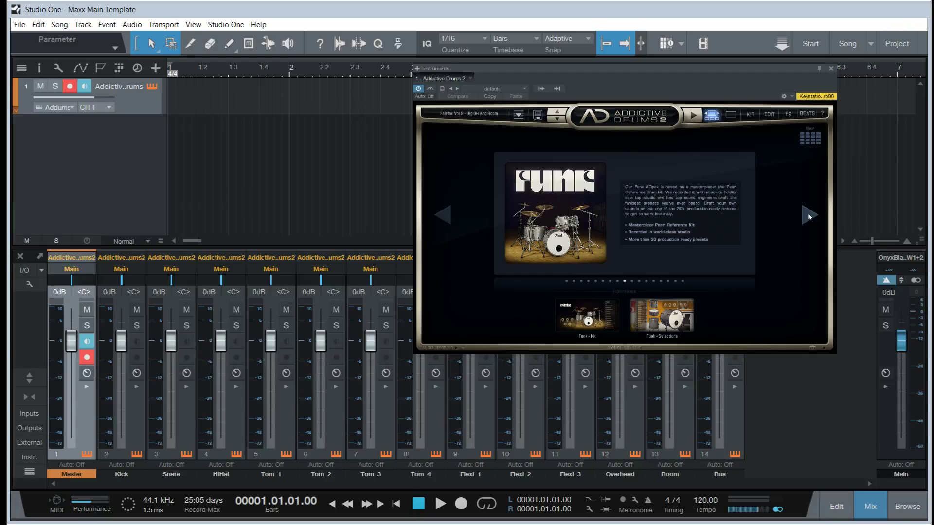
click(809, 214)
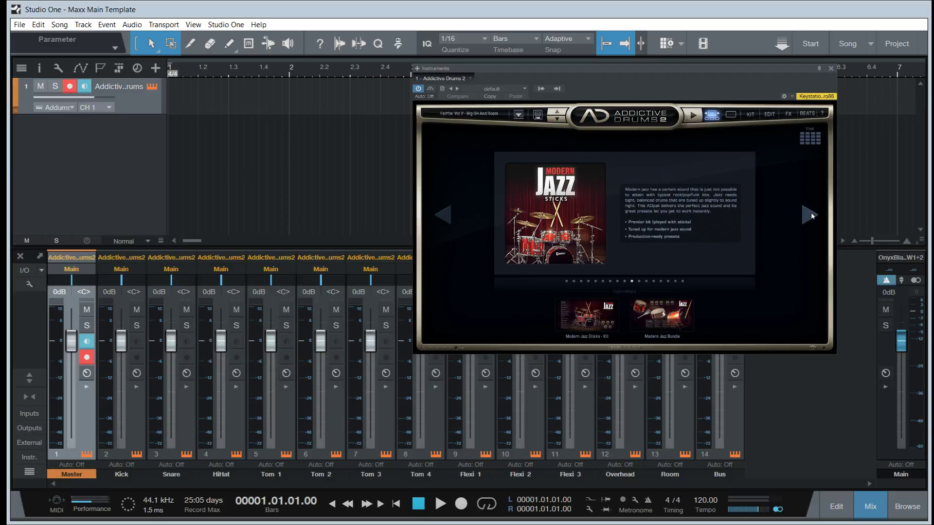
click(809, 215)
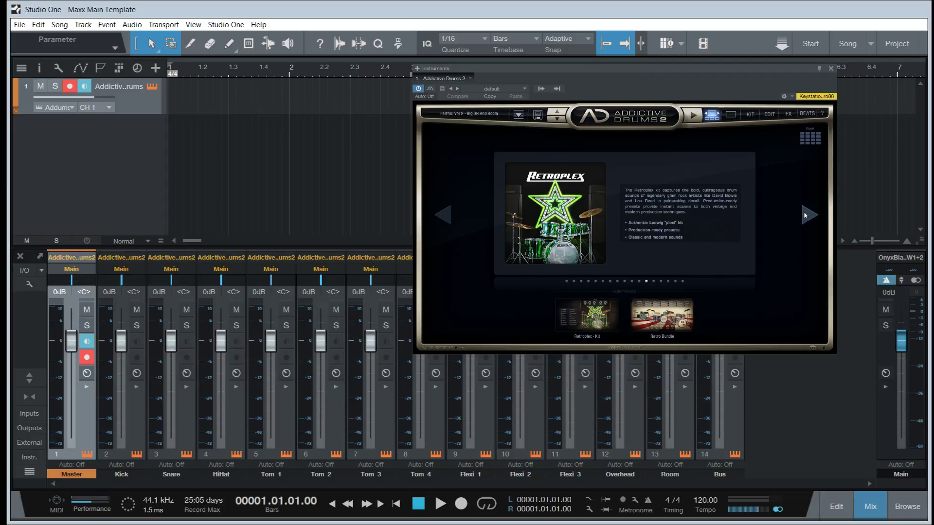
click(804, 214)
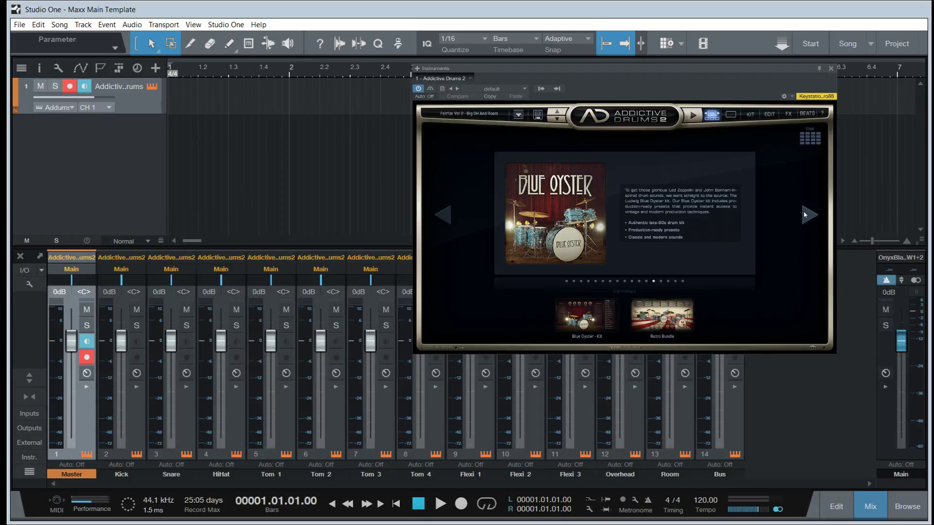
click(804, 213)
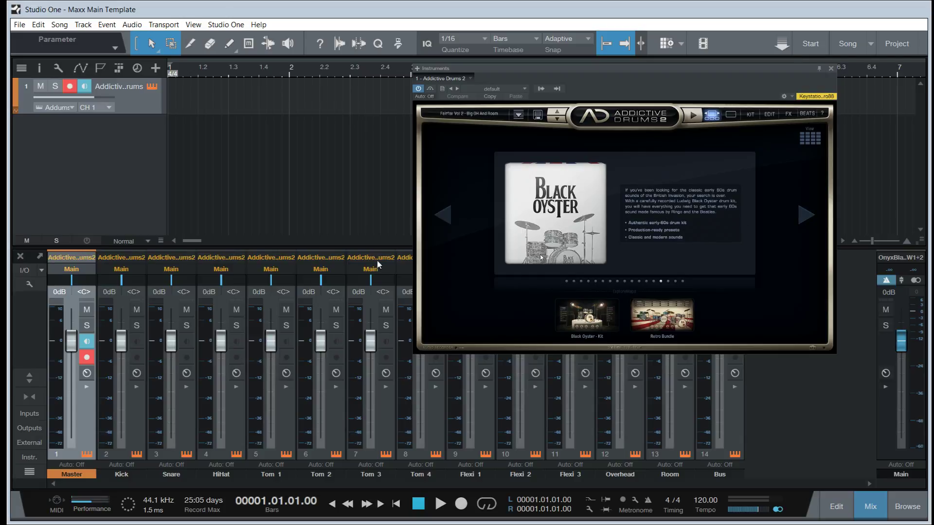
click(807, 217)
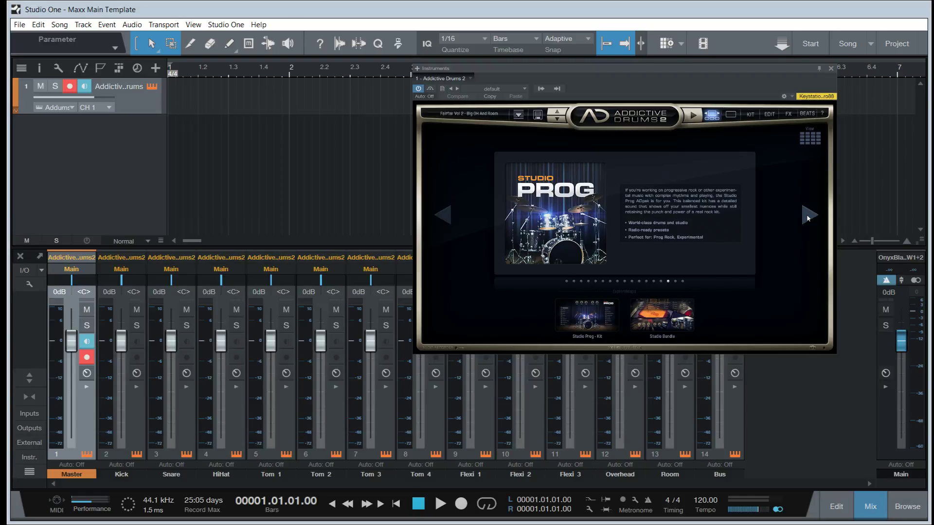
click(808, 217)
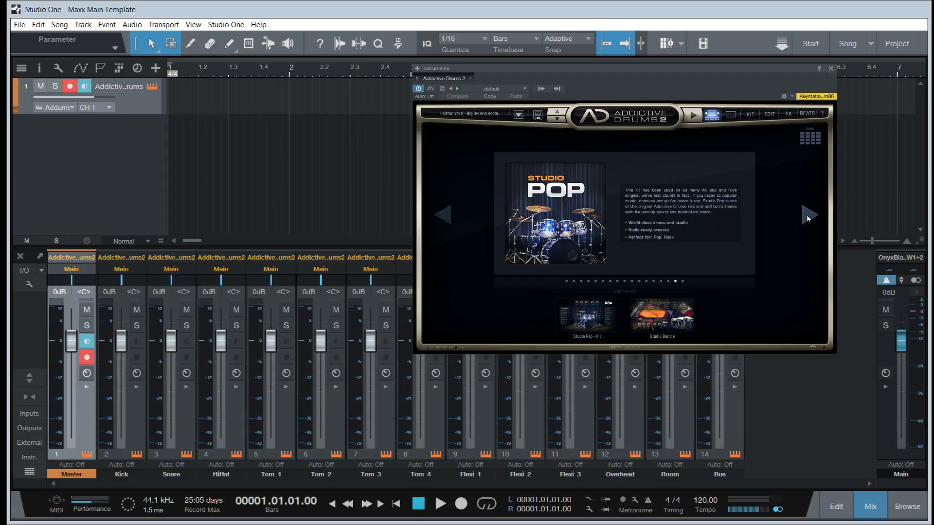
click(808, 218)
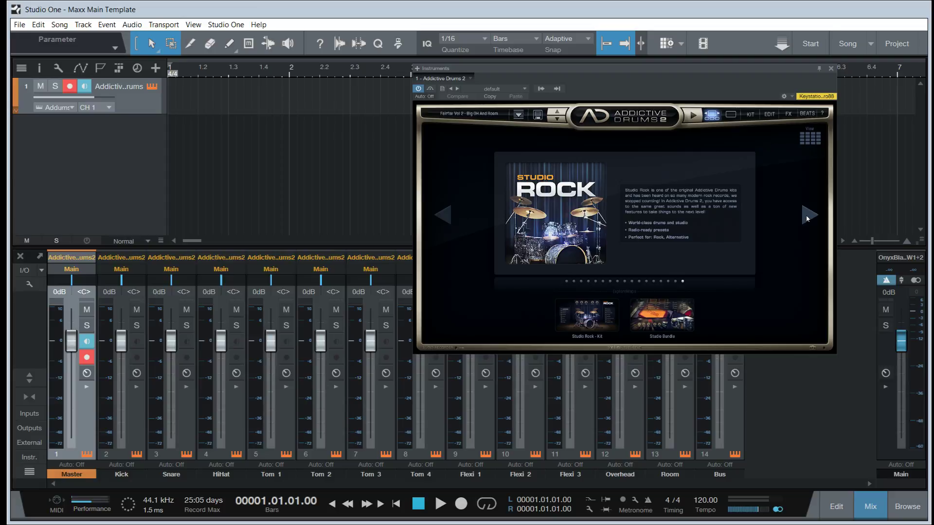
Step: Page through the Addictive Drums 2 preset galleries from Fairfax Vol 2 to Black Velvet, loading its Crisp With Plate preset
click(808, 219)
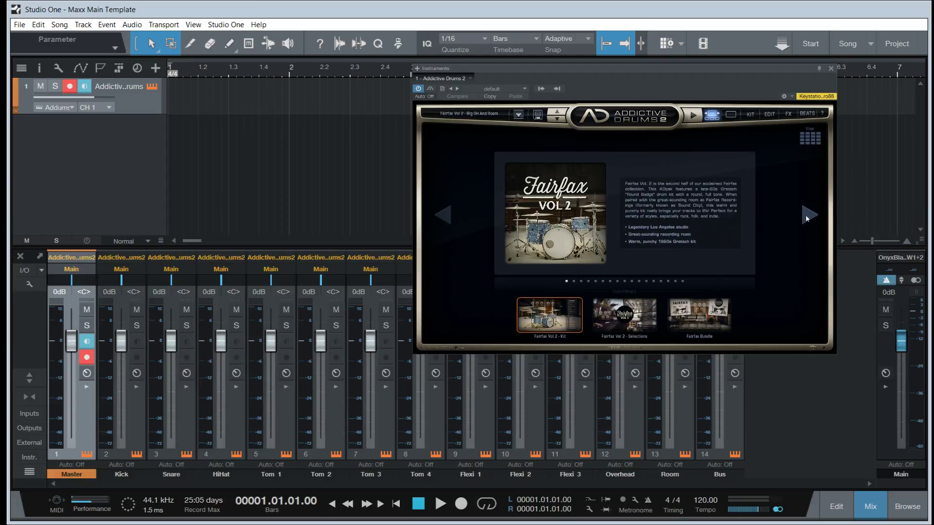
click(635, 326)
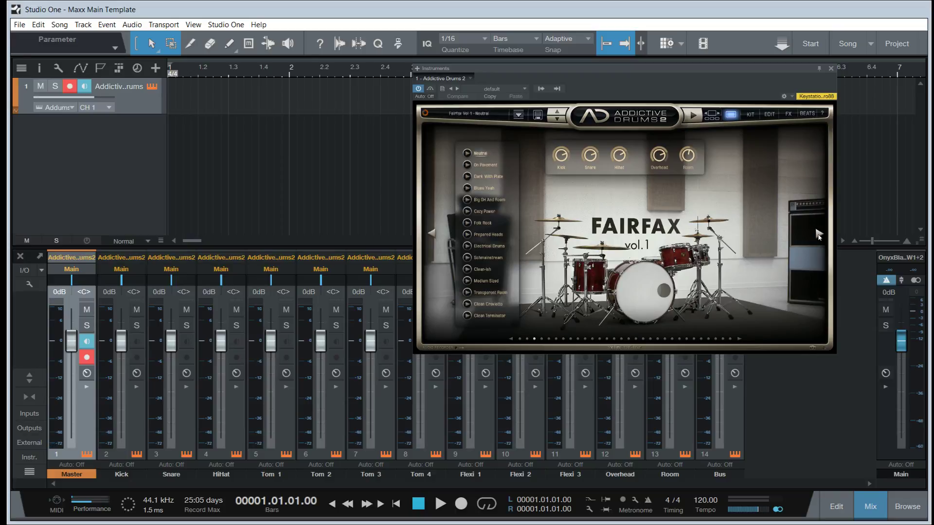
click(818, 234)
click(818, 234)
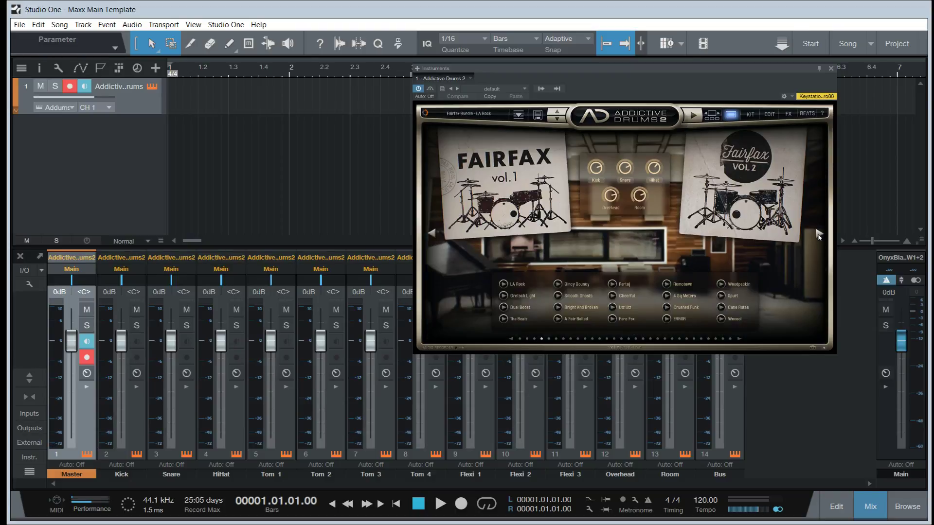
click(818, 234)
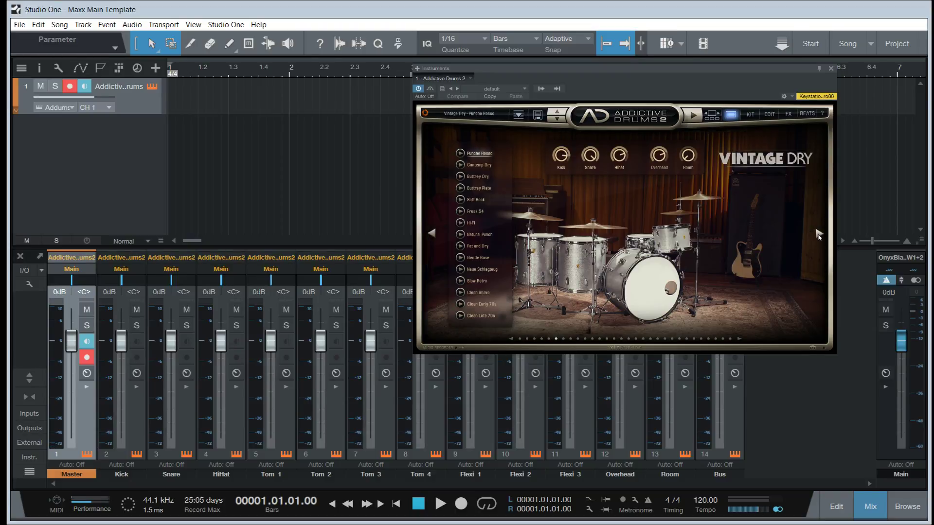
click(818, 234)
click(818, 234)
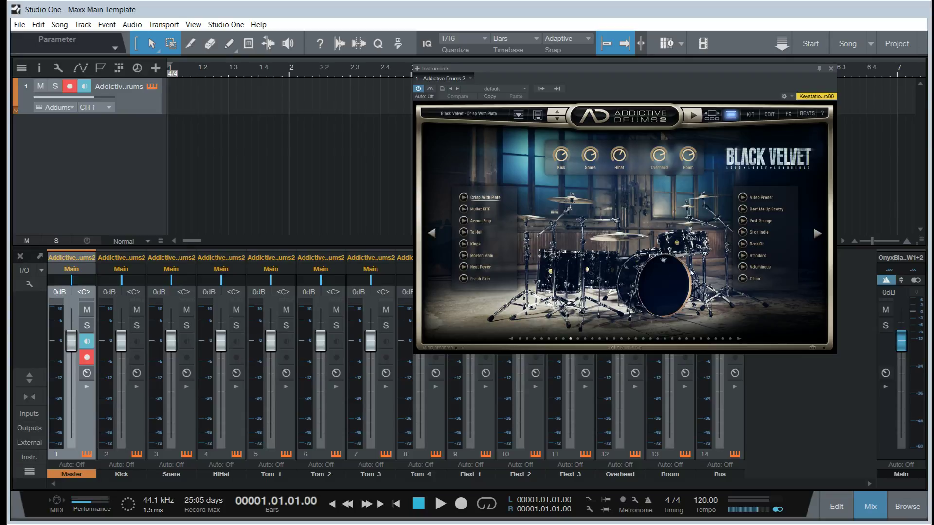
Step: Show the Addictive Drums 2 kit page in an enlarged window beside the first mixer channels, and reopen the browser
click(751, 113)
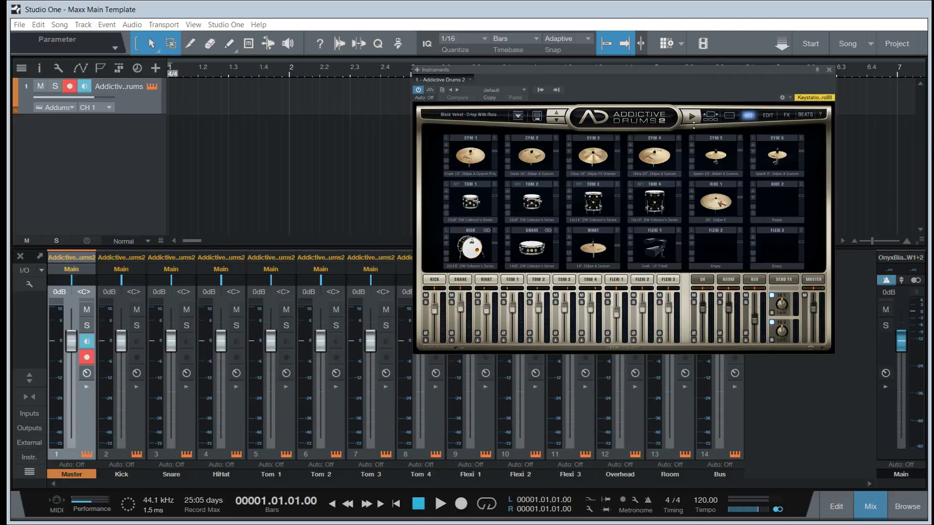
drag(693, 127, 473, 146)
drag(330, 162, 315, 132)
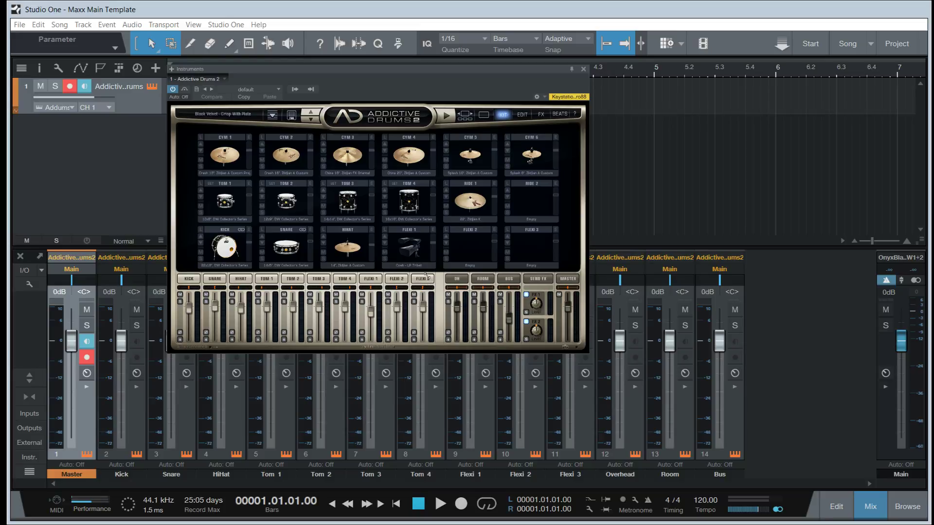
drag(439, 287, 554, 388)
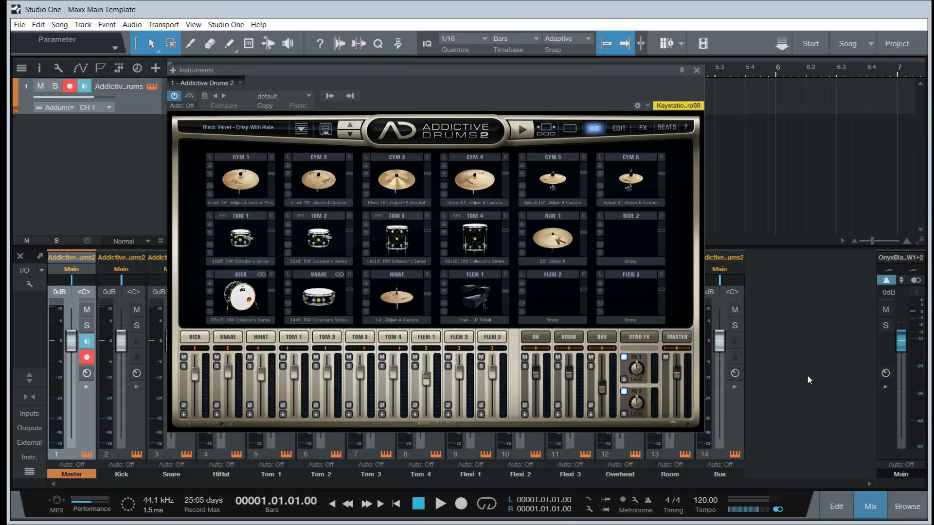
click(911, 507)
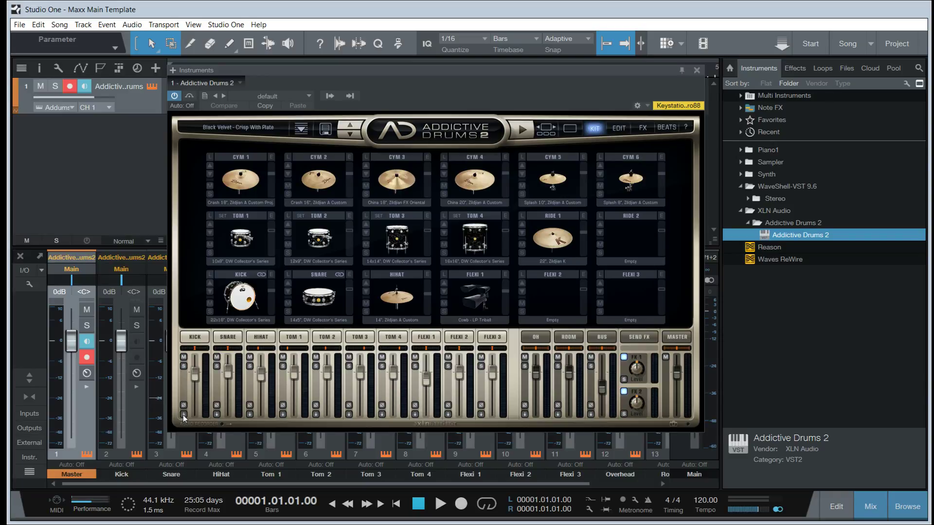
Step: Route the Kick, Snare and HiHat channels of Addictive Drums 2 to Separate out + Master
click(183, 415)
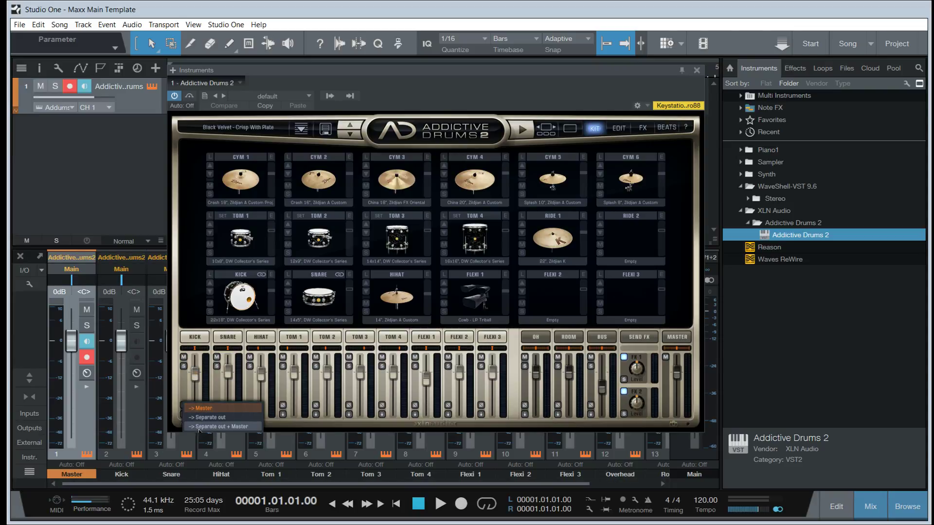
click(219, 427)
click(217, 415)
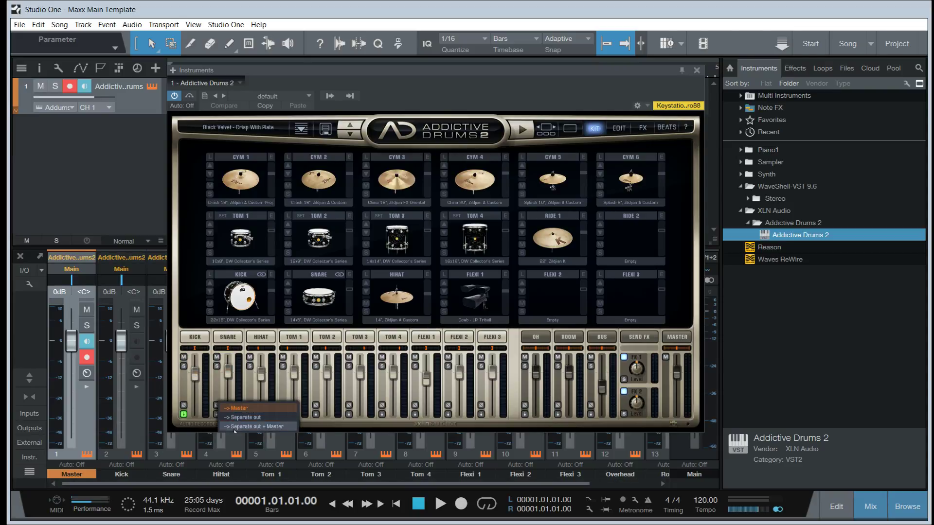
click(249, 425)
click(250, 415)
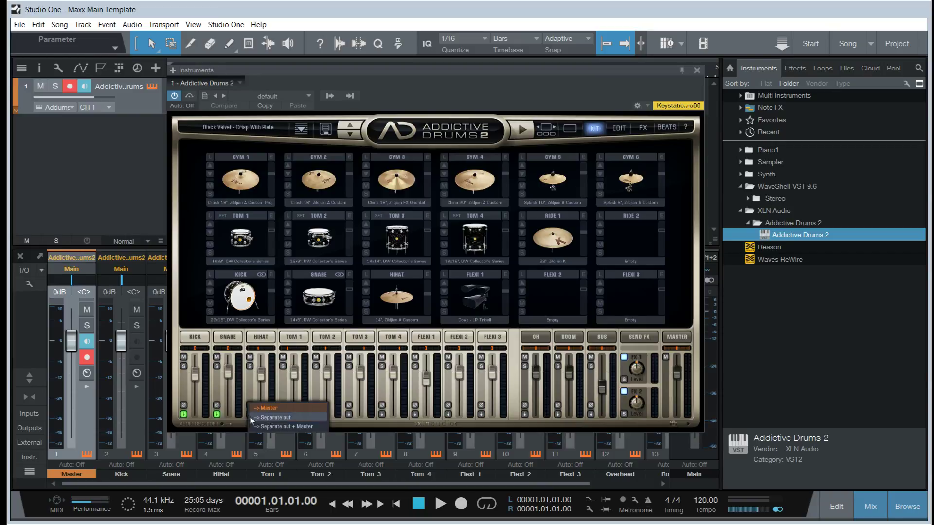
click(269, 426)
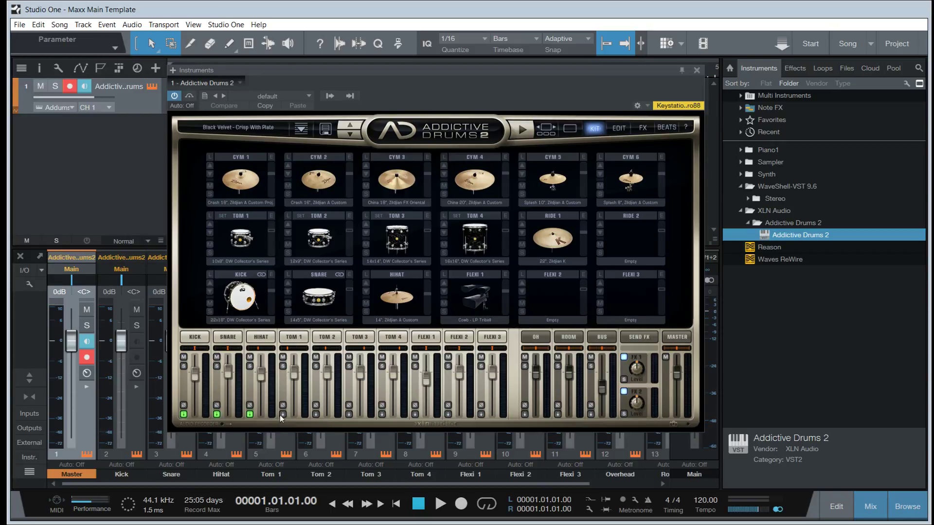
Step: Route the Tom 1, Tom 2, Tom 3 and Tom 4 channels to Separate out + Master
click(281, 415)
click(292, 427)
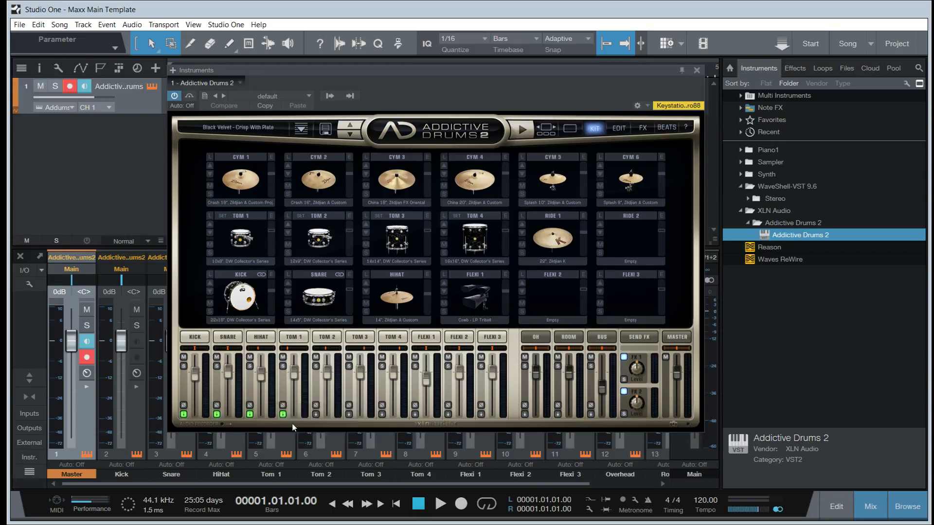
click(316, 414)
click(342, 428)
click(350, 415)
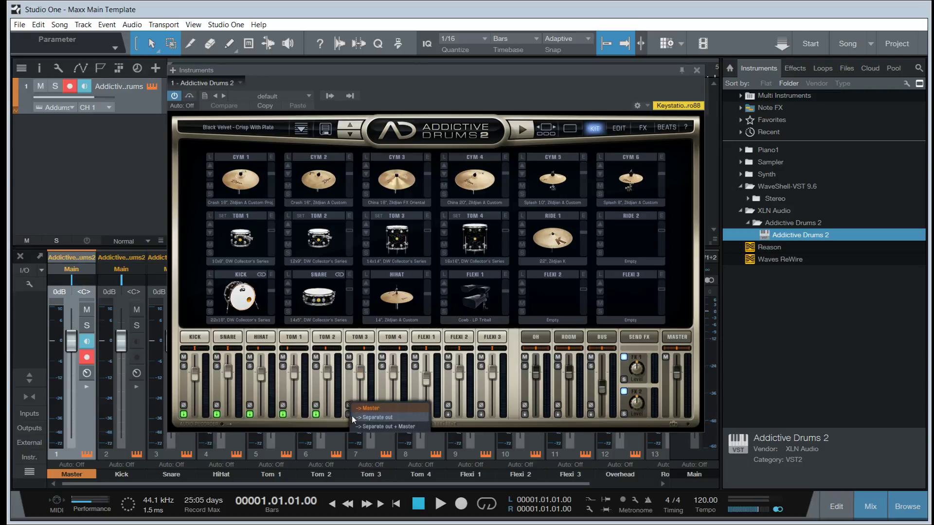
click(384, 427)
click(383, 414)
click(393, 423)
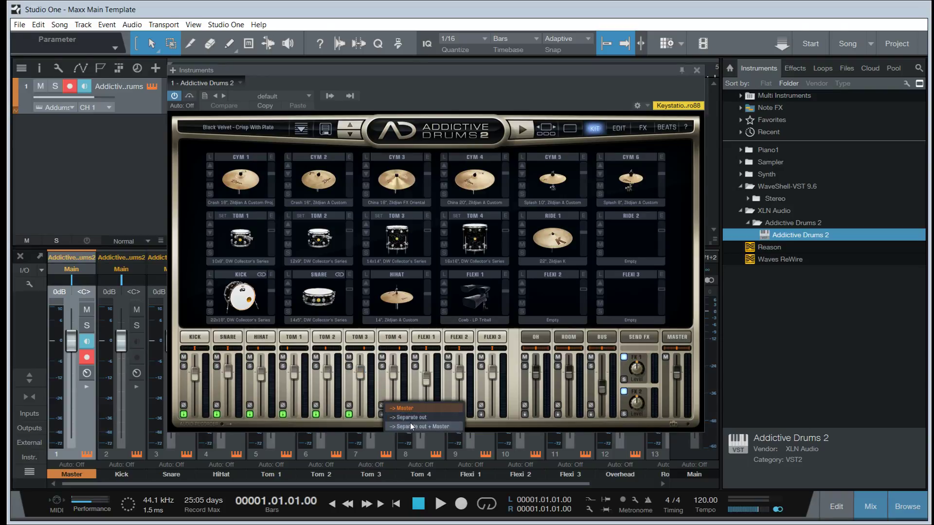
Step: Route the Flexi 1, Flexi 2 and Flexi 3 channels to Separate out + Master
click(414, 415)
click(436, 426)
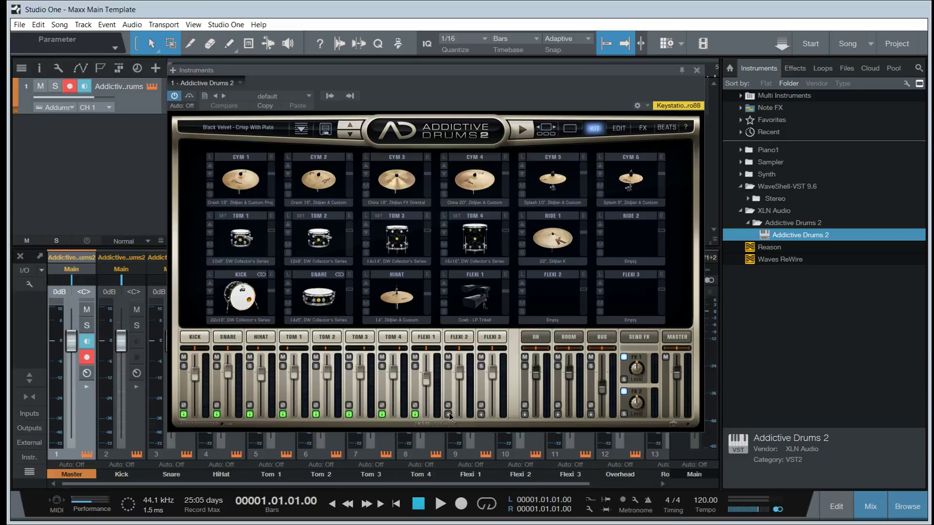
click(449, 414)
click(482, 427)
click(481, 415)
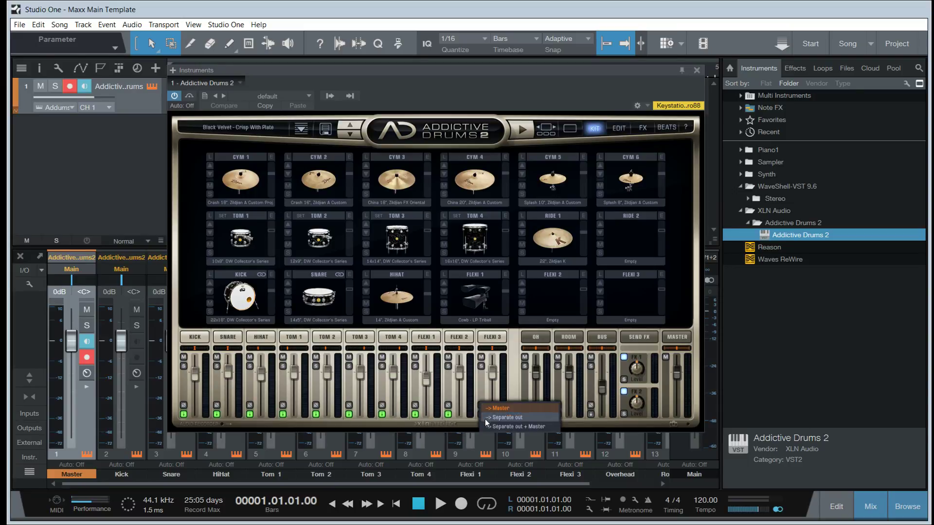
click(485, 419)
Step: Route the overhead, room and bus channels to Separate out + Master
click(524, 414)
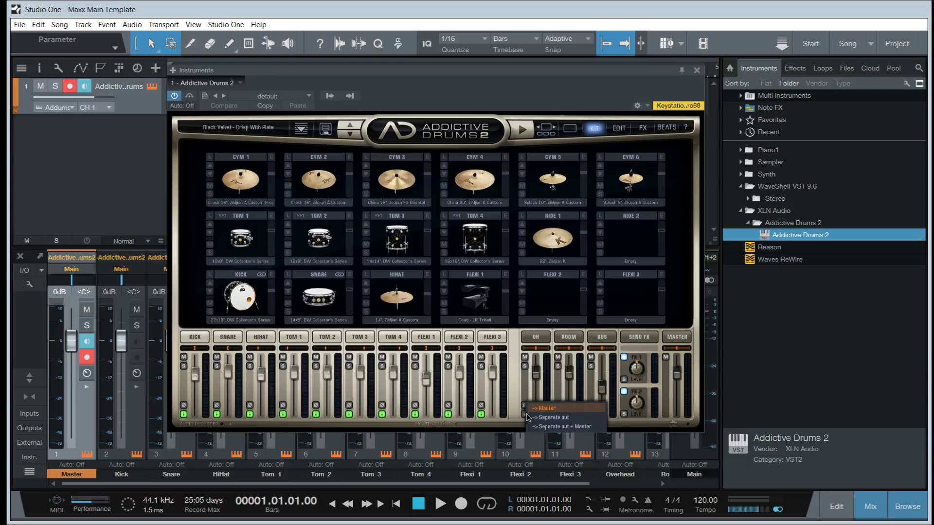
click(571, 425)
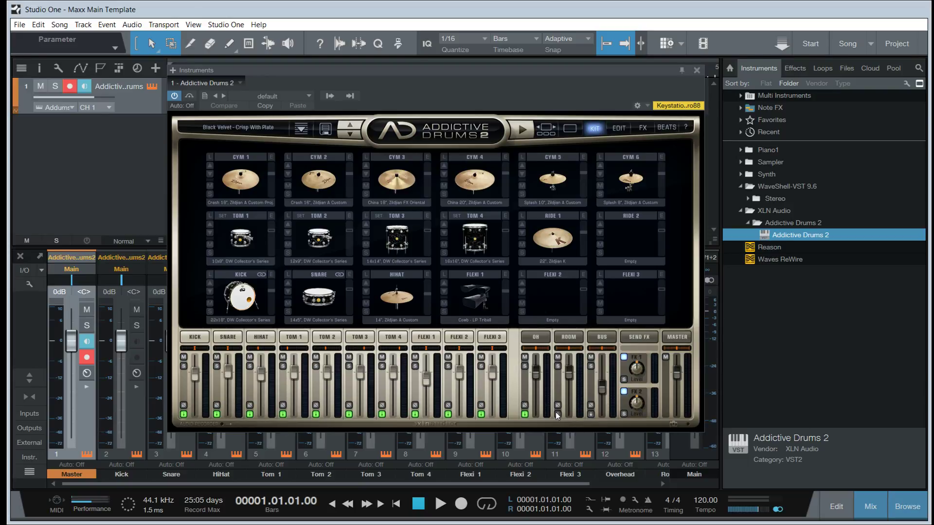
click(556, 414)
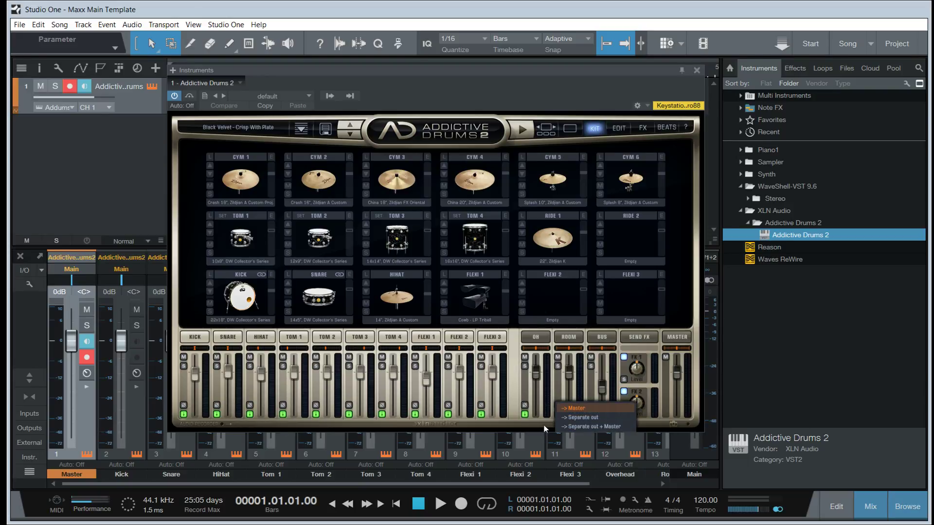
click(574, 427)
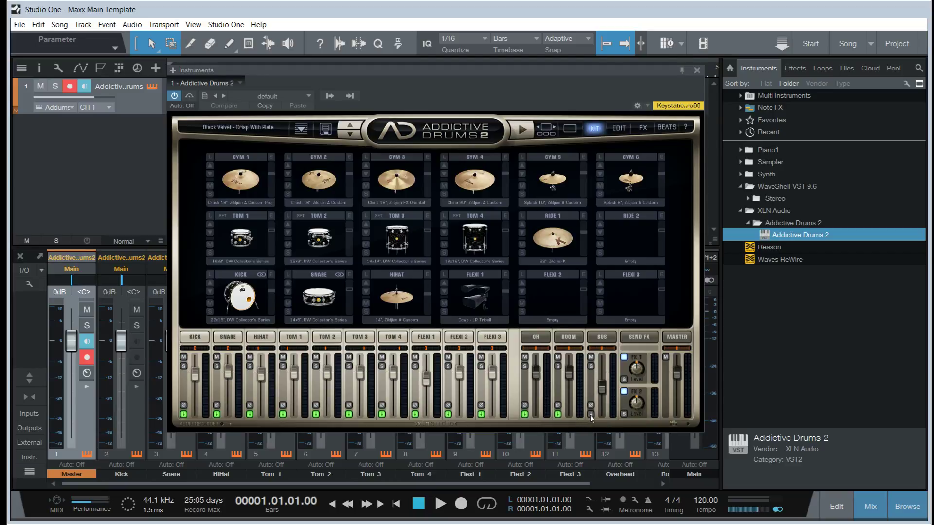
click(590, 415)
click(602, 427)
Step: Review the Kick channel's output routing options, keeping Separate out + Master
click(182, 415)
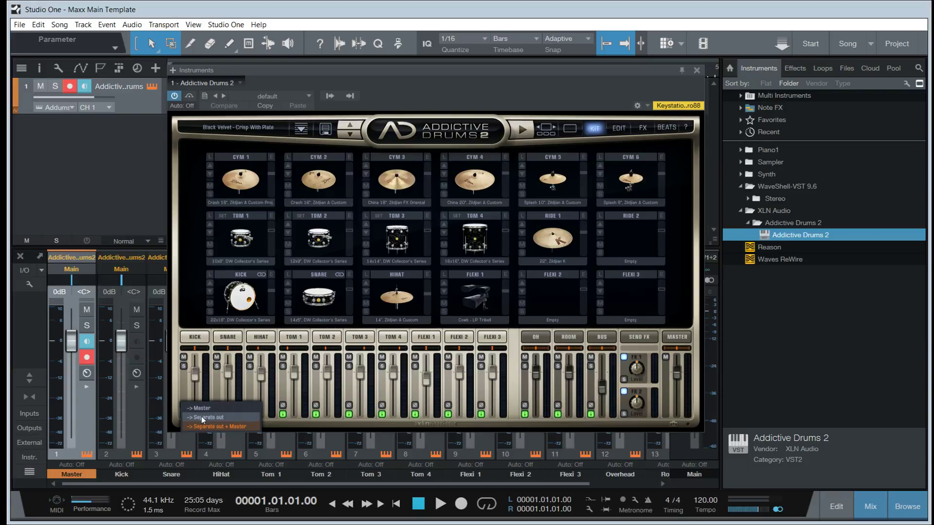
click(144, 400)
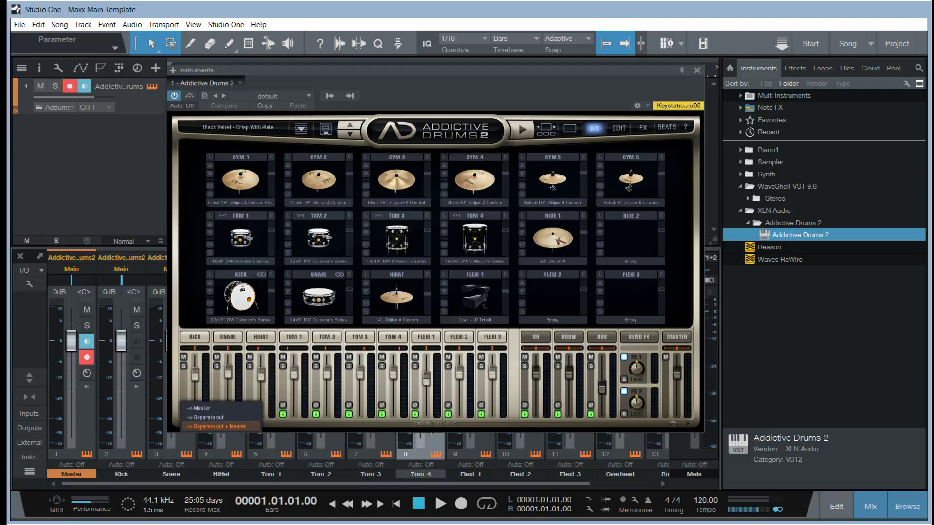
click(219, 427)
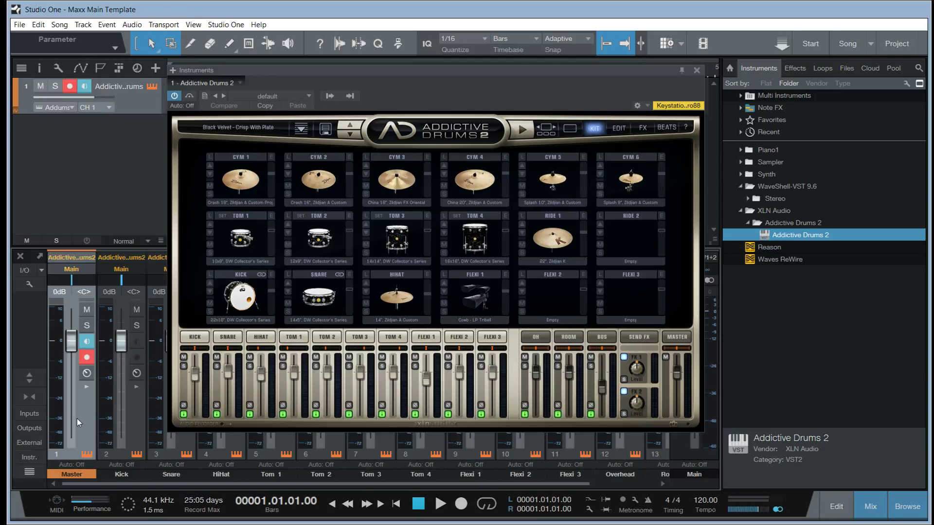
Step: Disarm and mute the drum Master channel in the mixer, with its input monitoring on
click(87, 357)
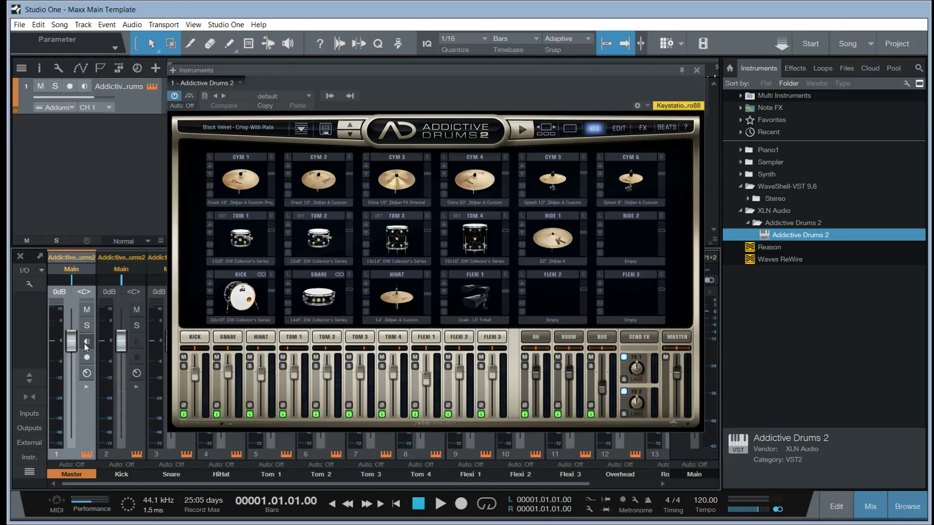
click(86, 310)
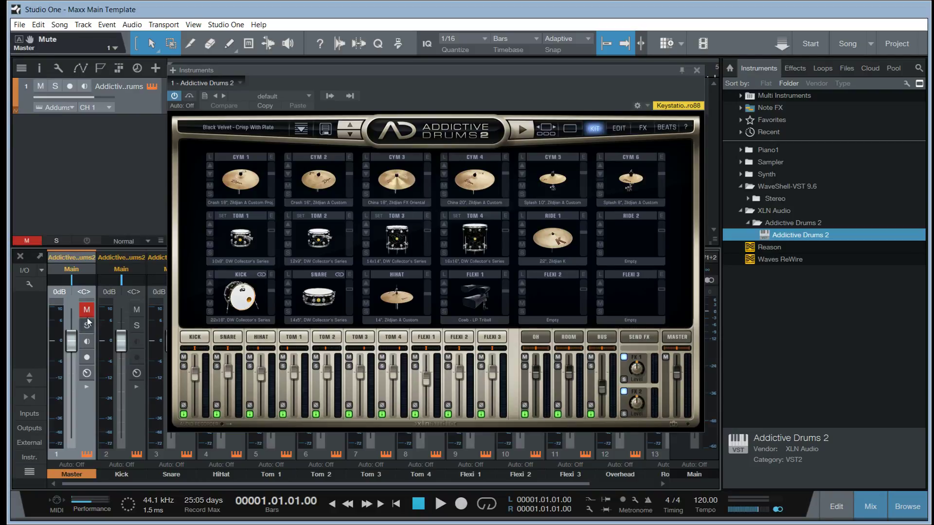
click(87, 344)
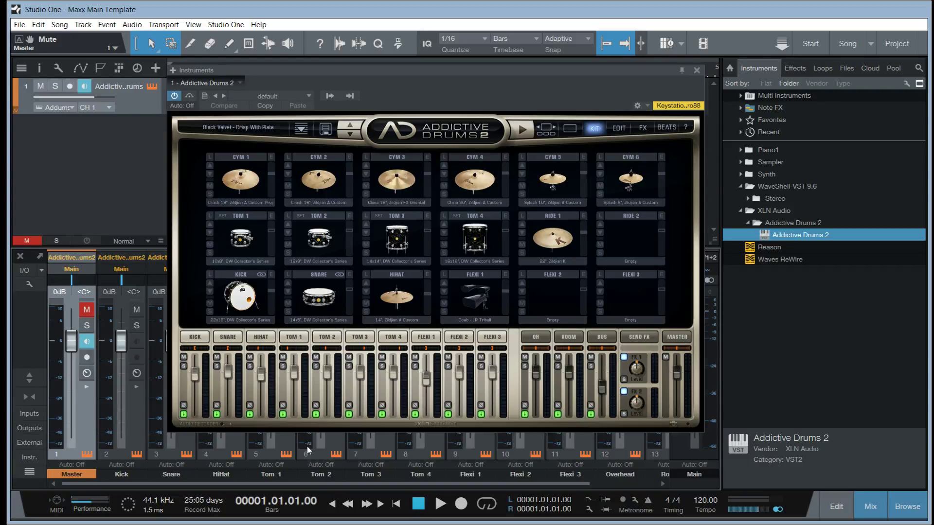
Step: Select the Flexi 3, Flexi 2, Flexi 1 and Tom 4 mixer channels in turn, and reselect the Master channel to arm it
click(575, 434)
click(526, 440)
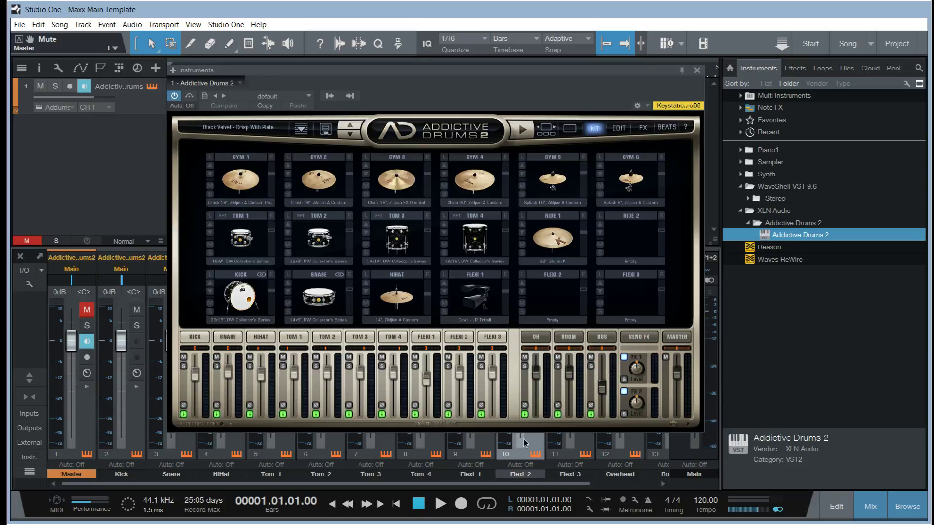
click(473, 440)
click(400, 438)
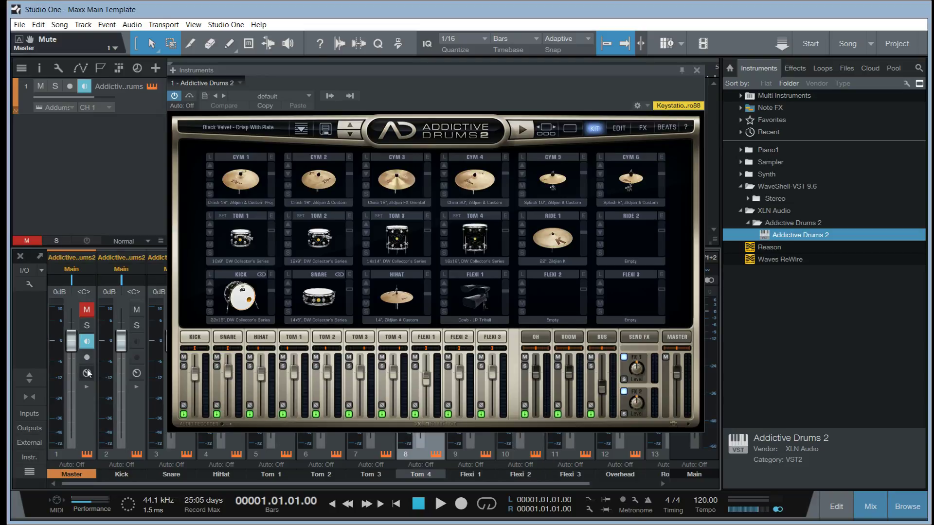
click(81, 394)
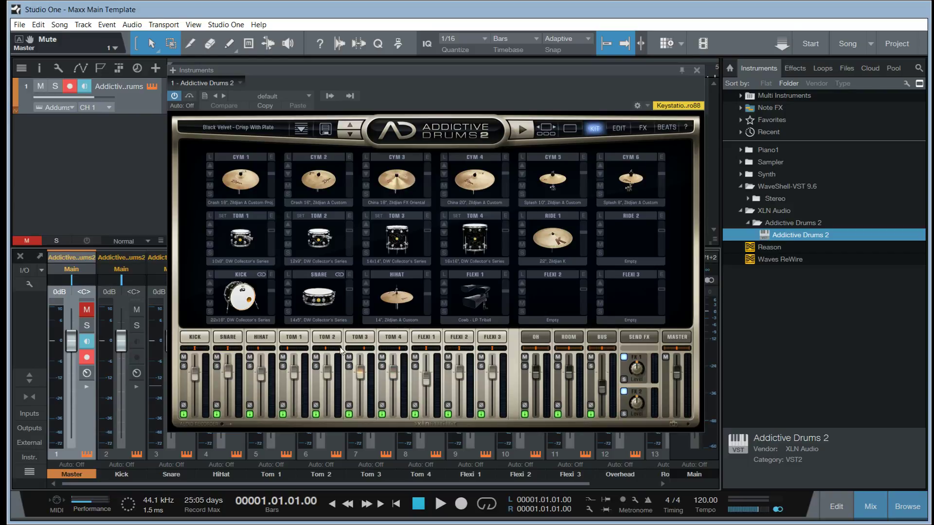
Step: Select the Snare, HiHat and Tom 1 mixer channels in turn to examine the separate drum outputs
mouse_move(272, 290)
mouse_down()
mouse_move(272, 311)
mouse_move(278, 281)
mouse_move(270, 288)
mouse_up()
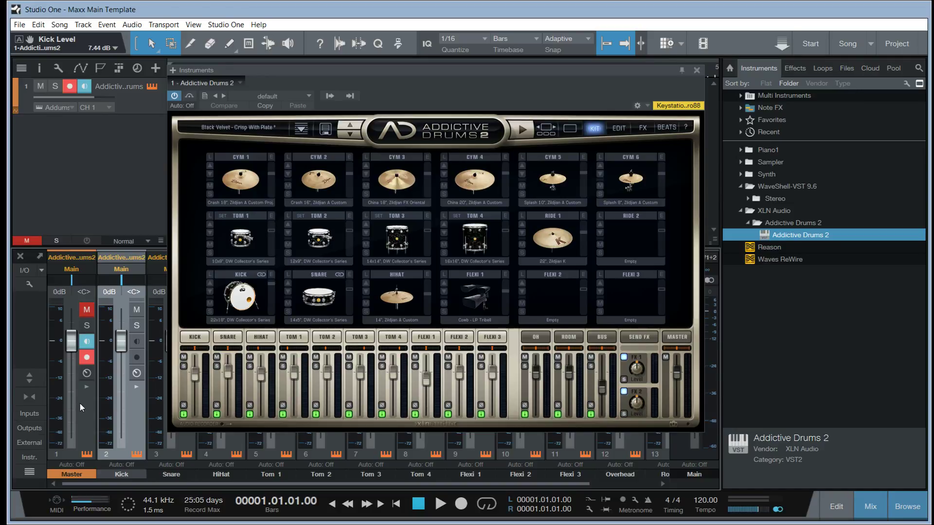
click(177, 434)
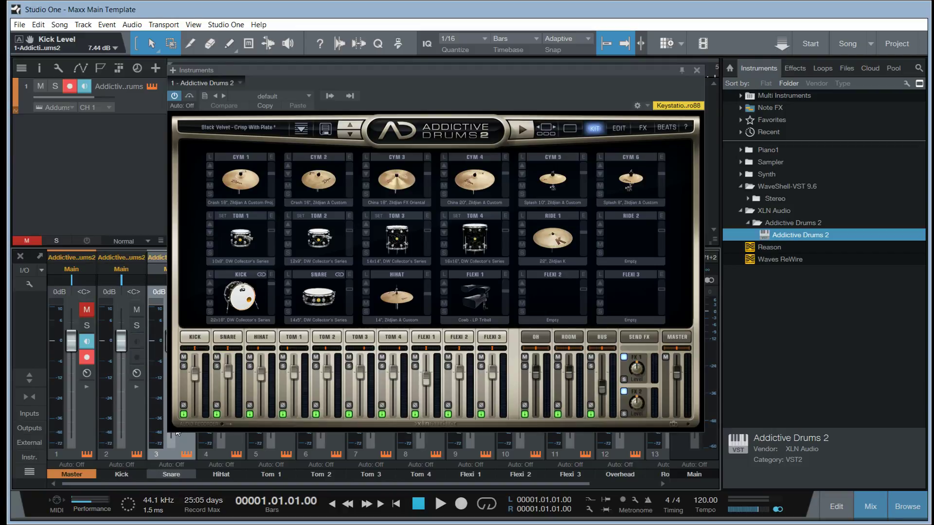
click(224, 433)
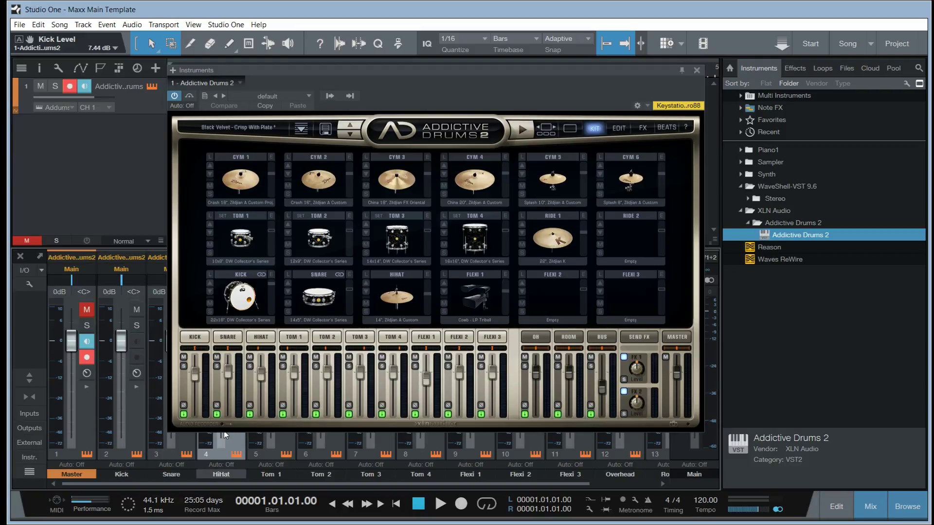
click(272, 434)
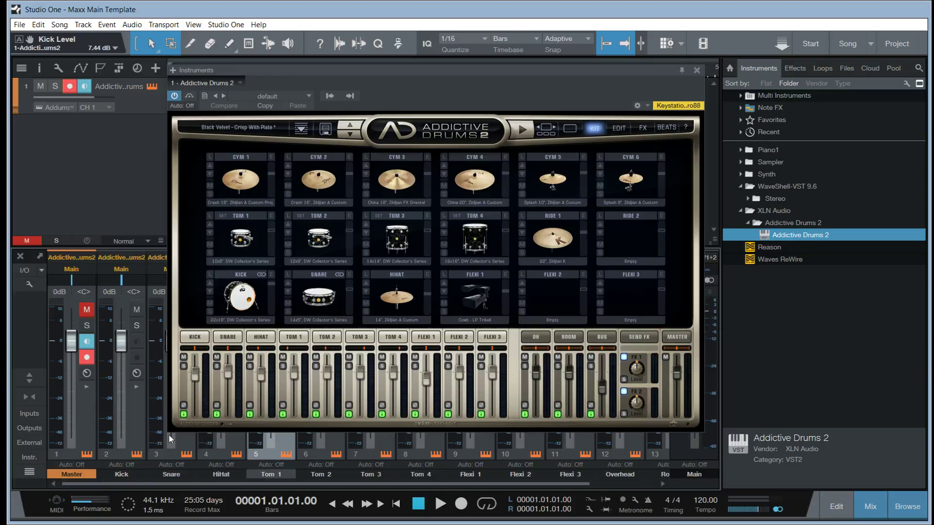
Step: Select the Kick, Snare, HiHat, Tom 1, Flexi 3 and Overhead mixer channels in turn, and return to Kick
click(134, 428)
click(181, 434)
click(221, 434)
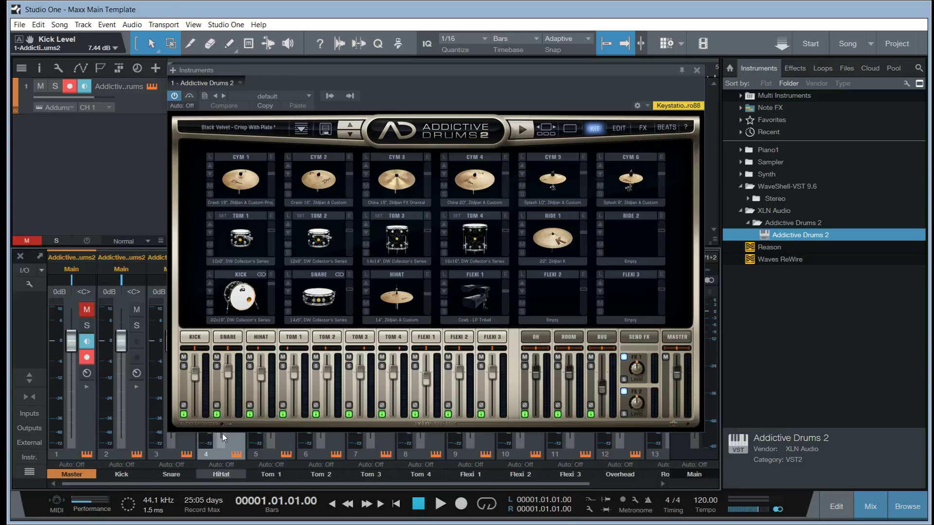
click(271, 434)
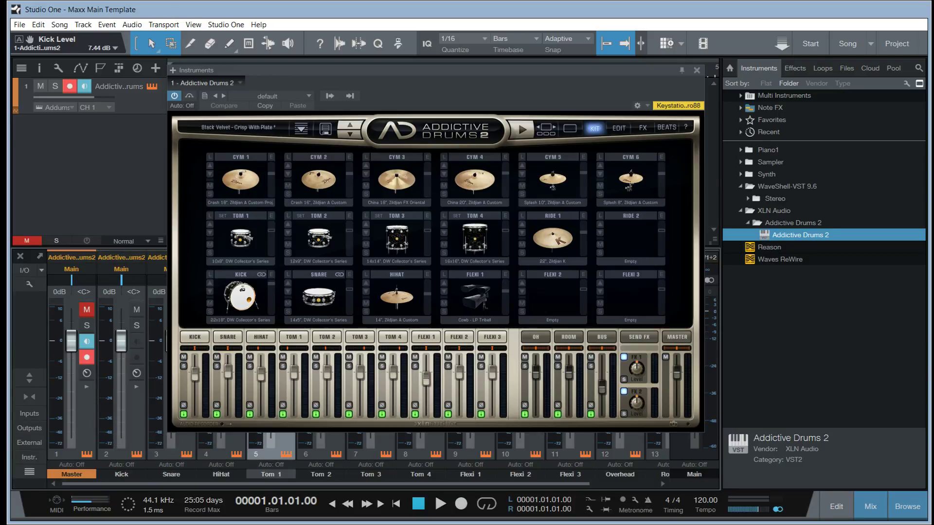
click(570, 443)
click(621, 443)
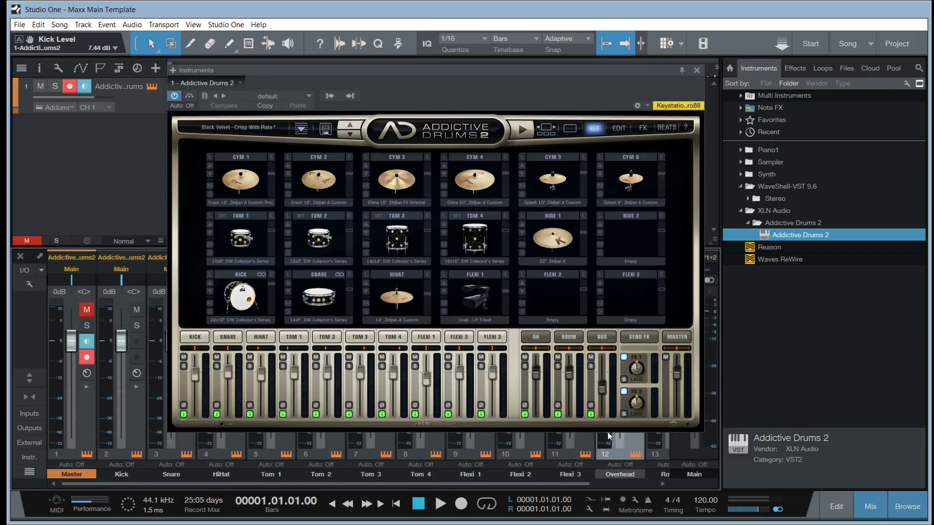
click(127, 431)
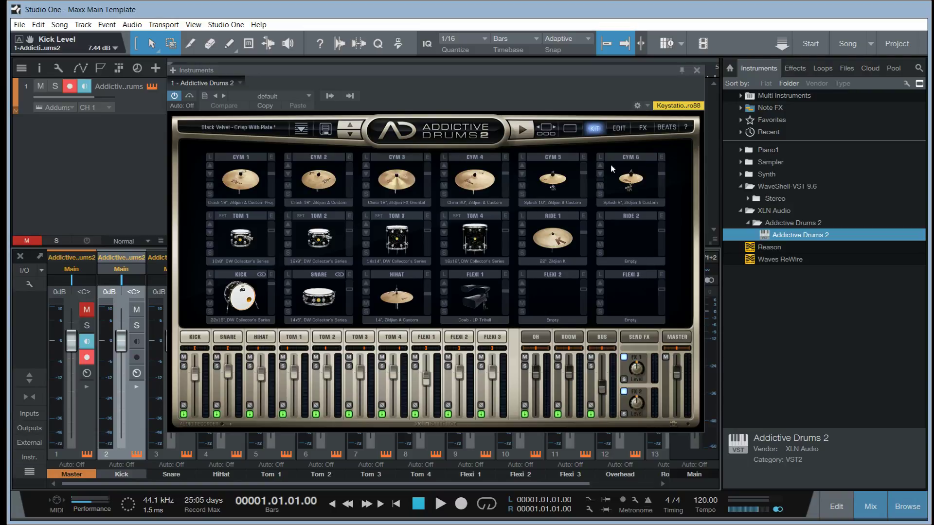
Step: Switch to the kit-piece editing page, search the presets for "sev" and load Sevilles Big PC Kit
click(619, 128)
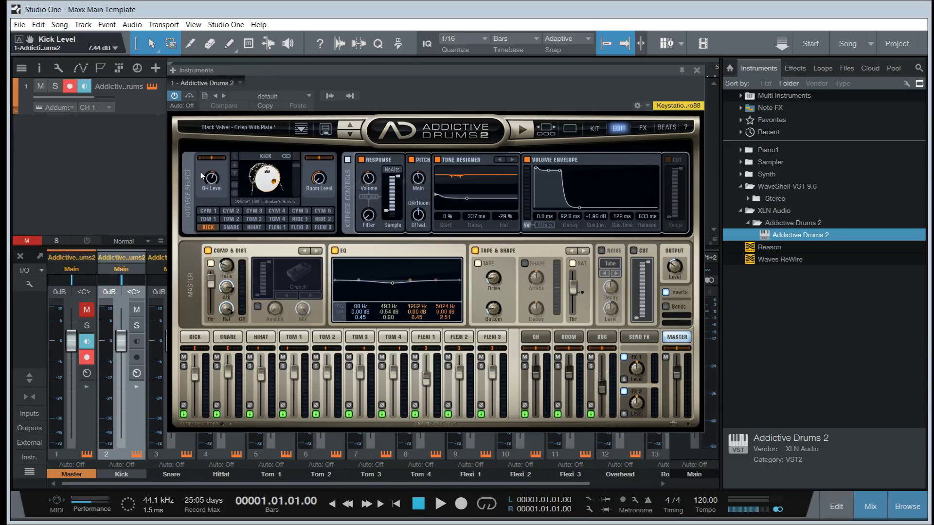
mouse_move(212, 178)
mouse_down()
mouse_move(212, 199)
mouse_move(215, 179)
mouse_up()
click(241, 127)
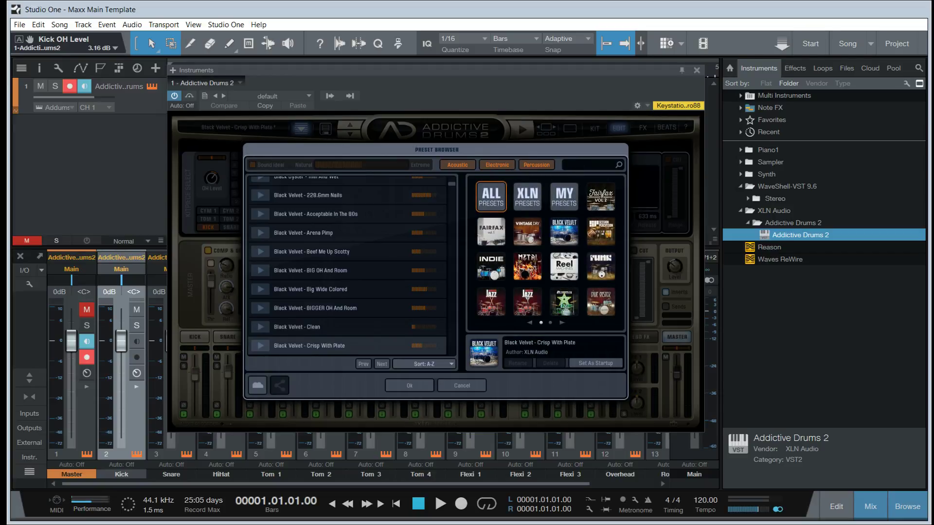
click(576, 165)
text(sev)
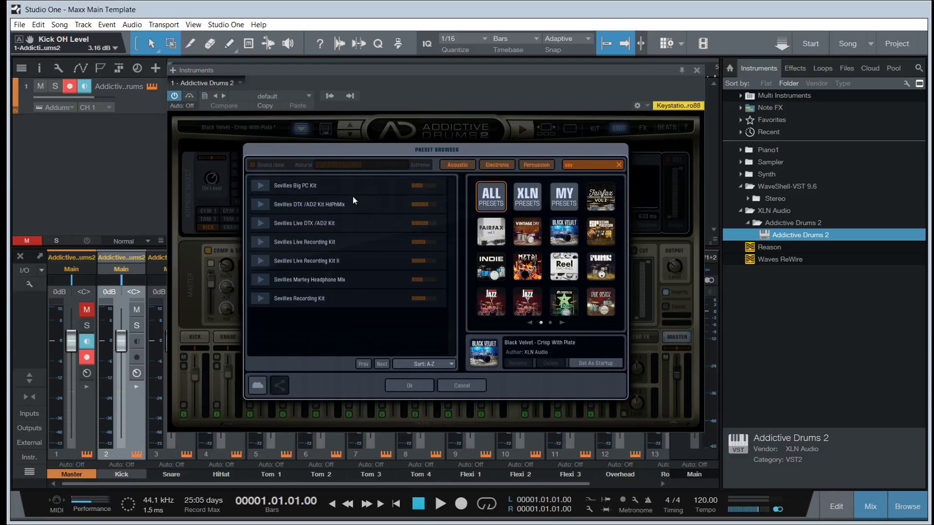
click(303, 185)
click(399, 386)
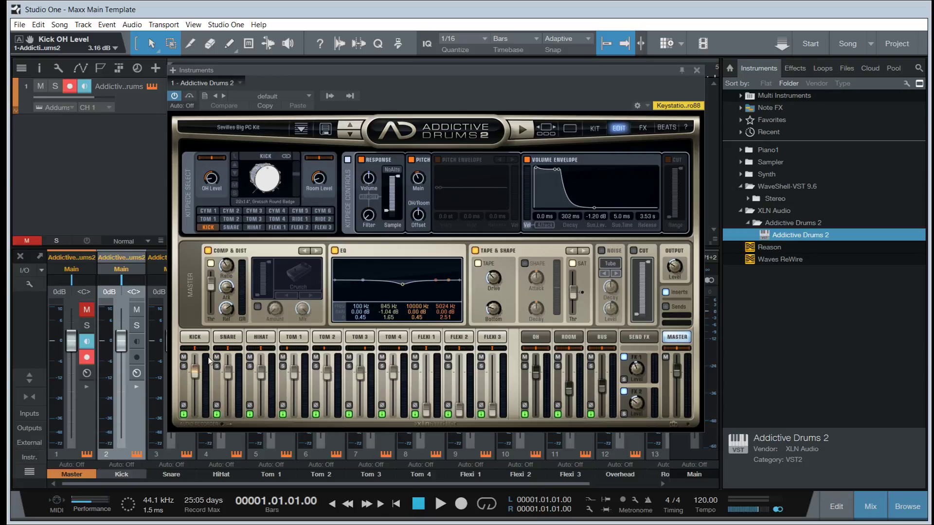
Step: Alternate between the Snare and Kick channels to examine their editing controls, and select the Kick kit piece
click(227, 337)
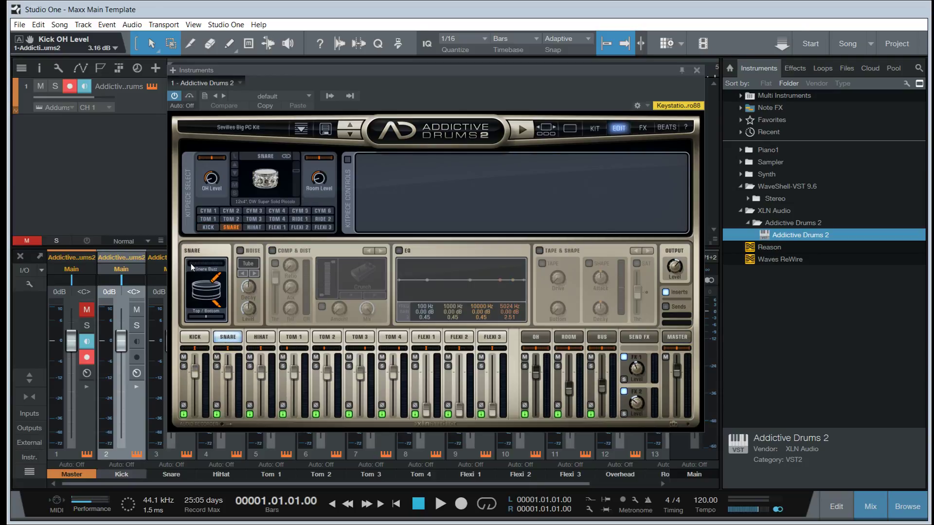
drag(191, 264, 209, 266)
click(196, 341)
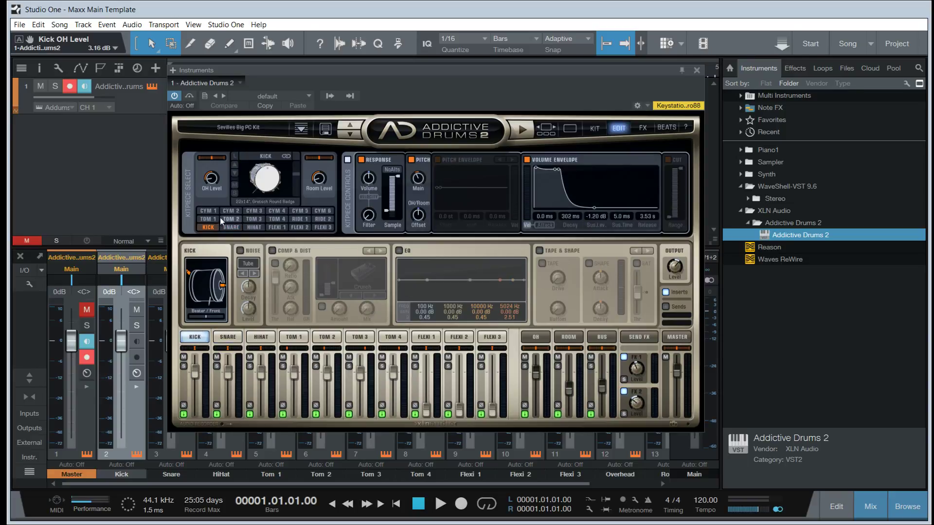
click(232, 340)
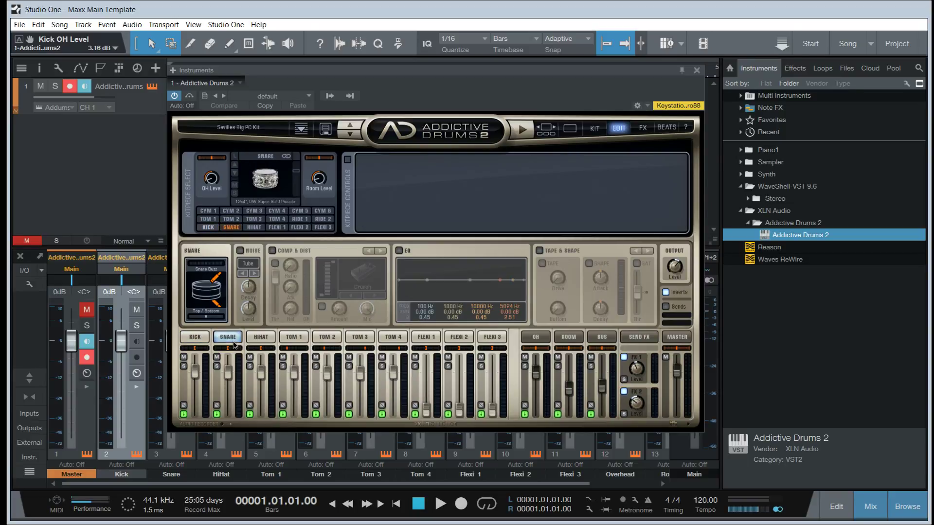
click(207, 227)
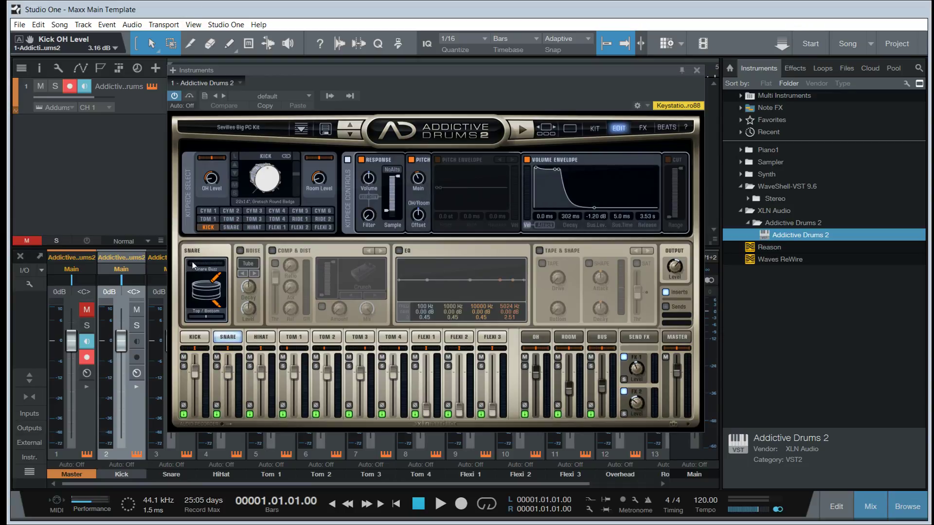
Step: Try out the Snare Buzz slider and turn on the kick's Pitch Envelope
drag(193, 264, 202, 265)
drag(202, 264, 180, 269)
click(439, 162)
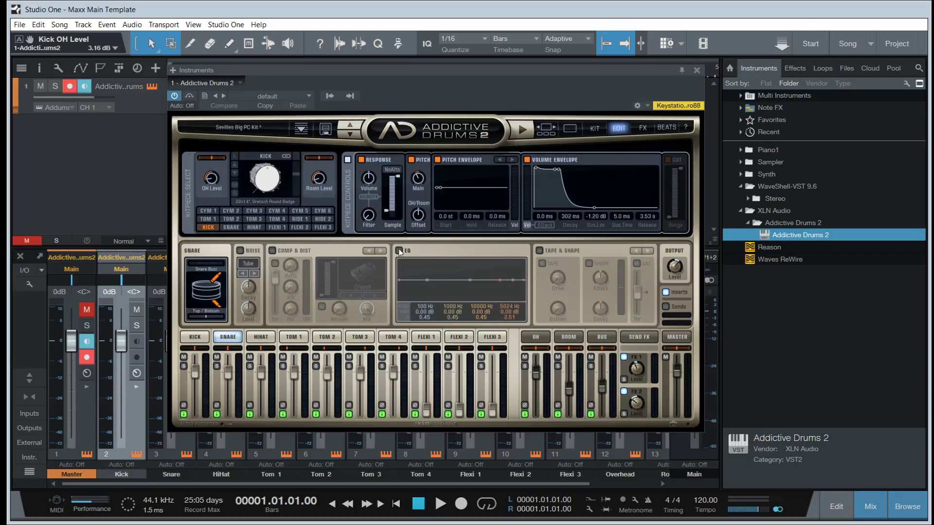
Step: Select the drum plug-in's Kick channel and open the send effects page to examine FX1's delay/reverb blend
click(195, 339)
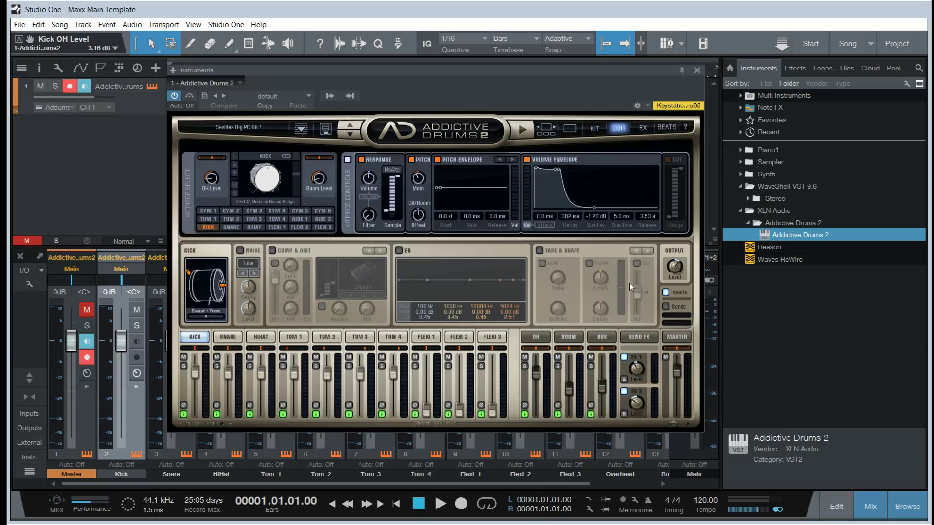
click(643, 129)
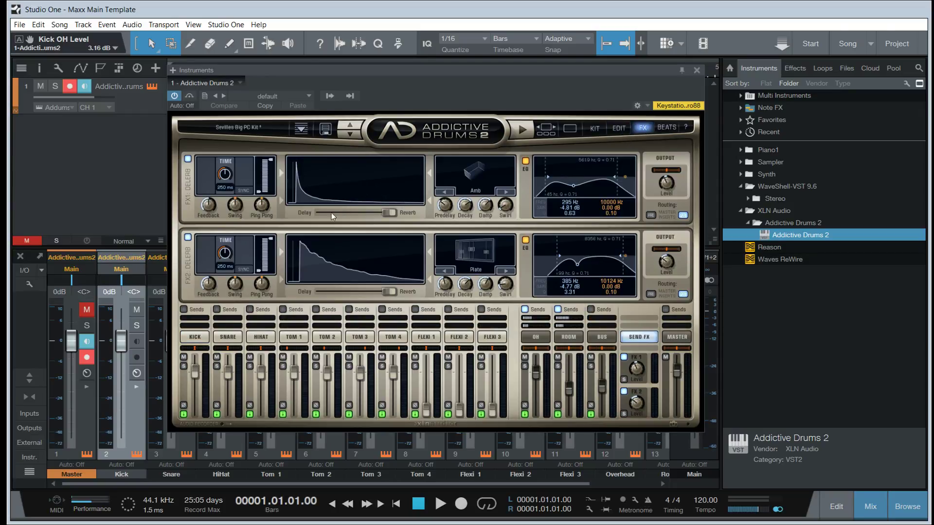
drag(383, 216, 416, 212)
Step: Show the effects browser and enlarge the mixer to reveal each channel's inserts and sends, up to the Bus channel
click(796, 69)
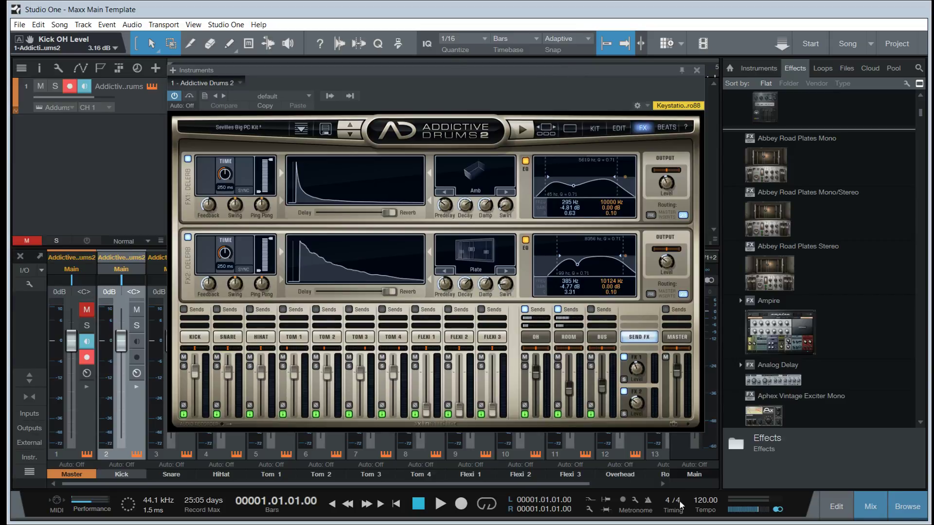
drag(582, 484, 647, 484)
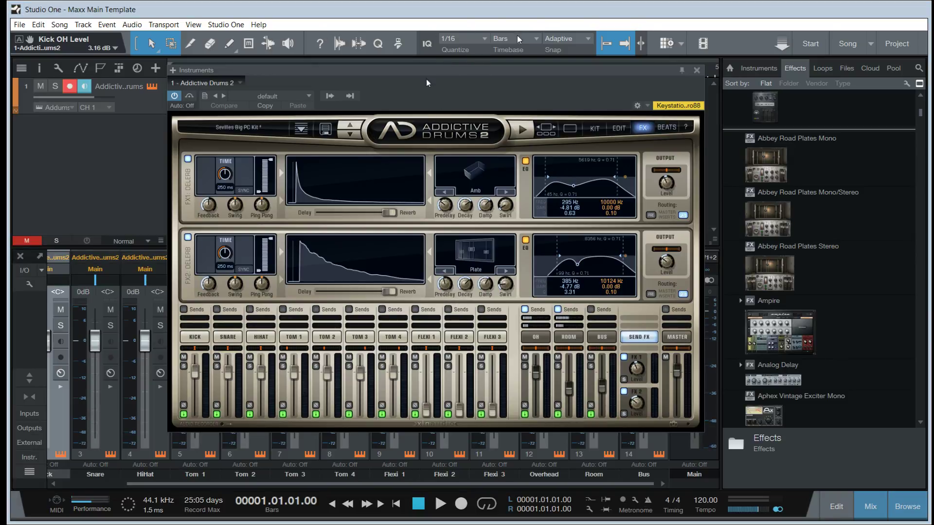
click(33, 383)
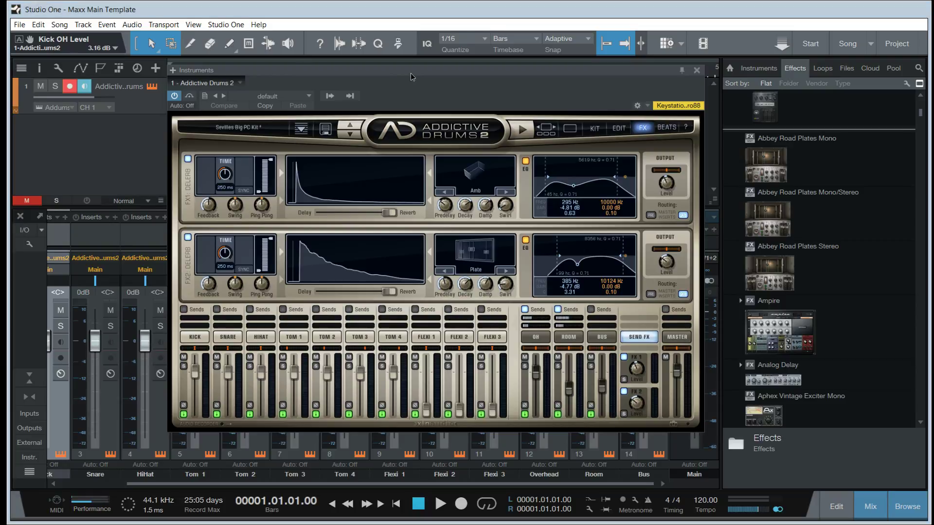
drag(711, 208, 711, 60)
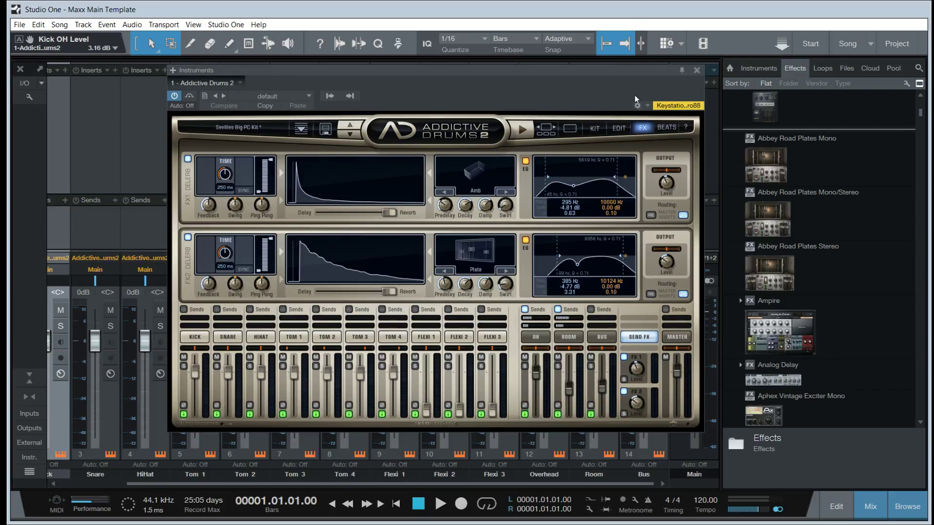
Step: Insert Abbey Road Plates Mono on the Bus channel and move its window up so the whole plug-in is visible
click(766, 165)
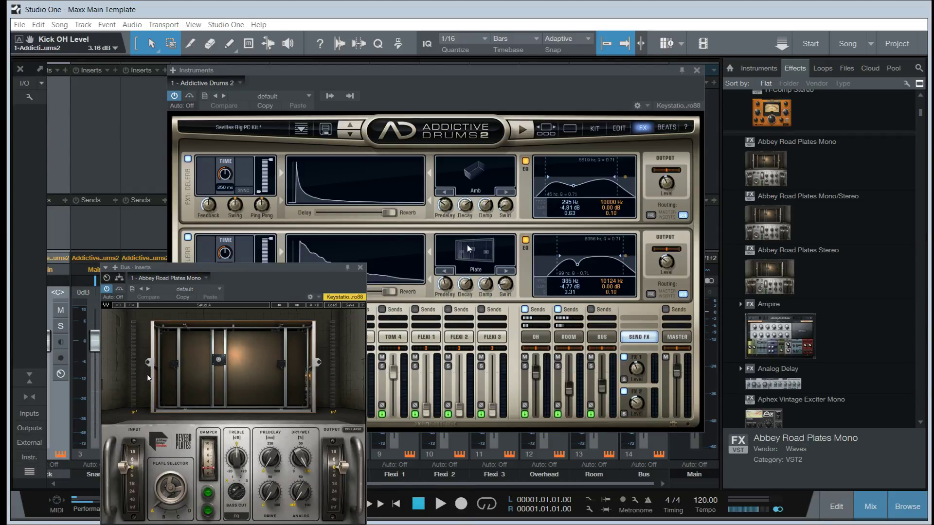
drag(219, 268, 335, 202)
drag(428, 223, 407, 158)
drag(295, 170, 276, 130)
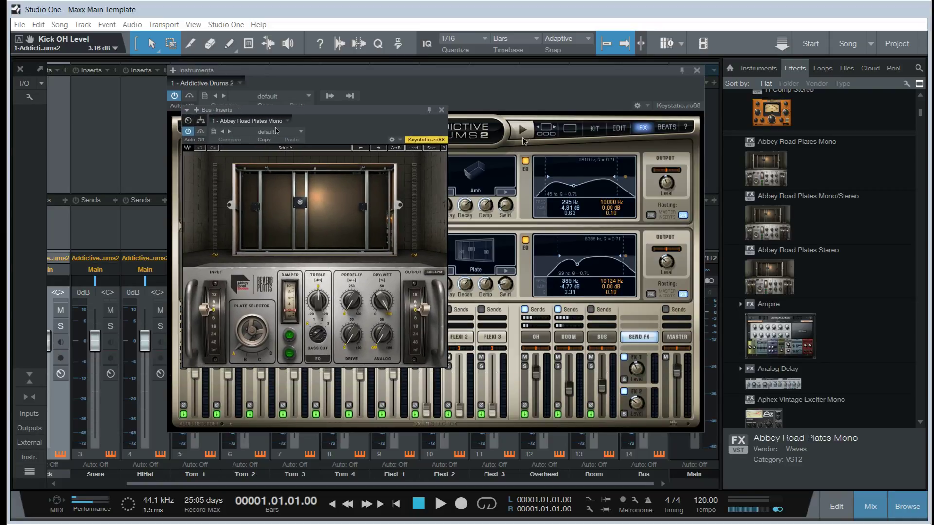